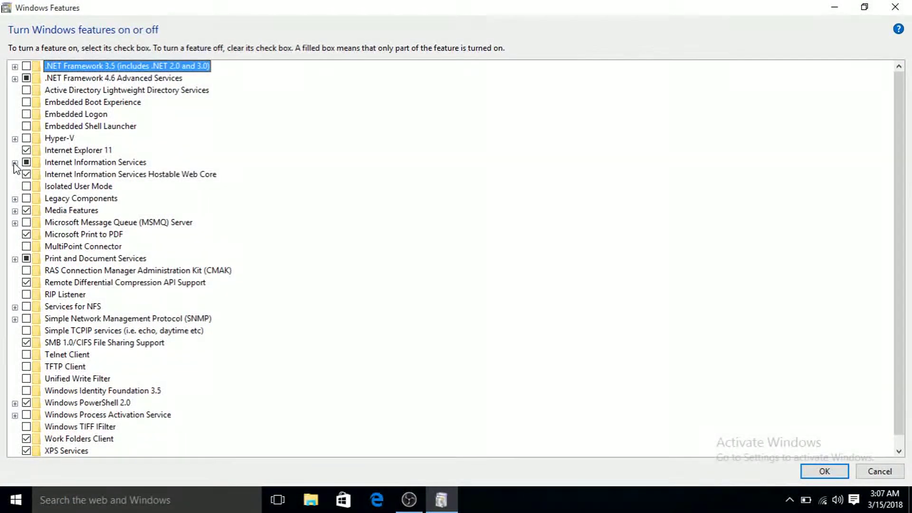
Expand Internet Information Services in the Windows features list and confirm the feature selection.
{"action": "left_click", "coordinate": [15, 163]}
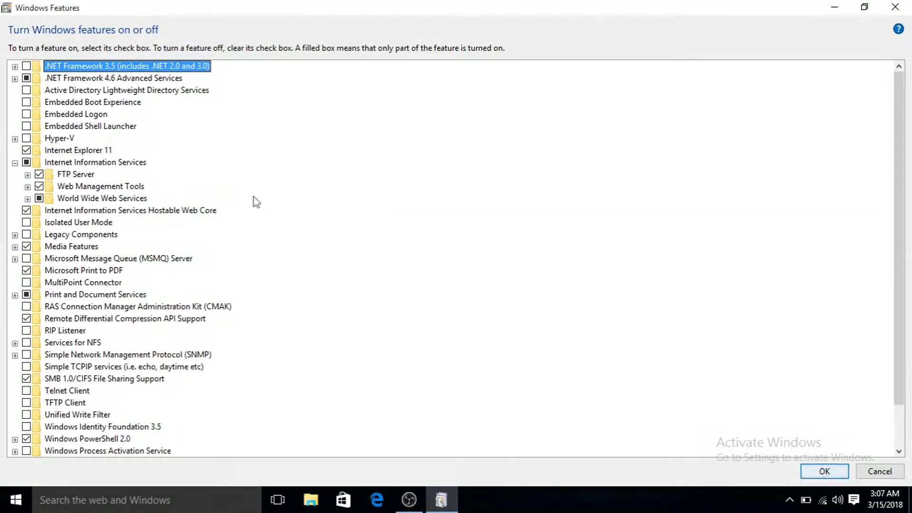
{"action": "left_click", "coordinate": [829, 472]}
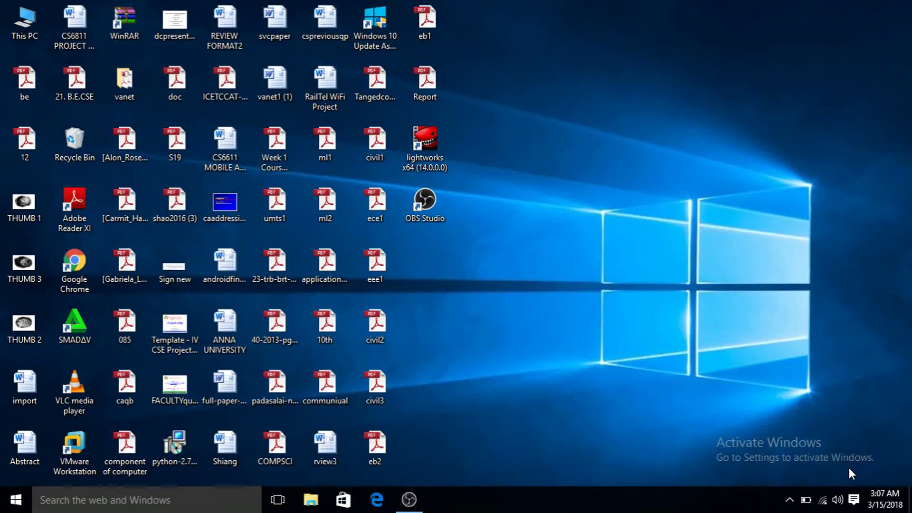
Search Windows for "iis" and open Internet Information Services (IIS) Manager in a maximized window.
{"action": "left_click", "coordinate": [106, 509]}
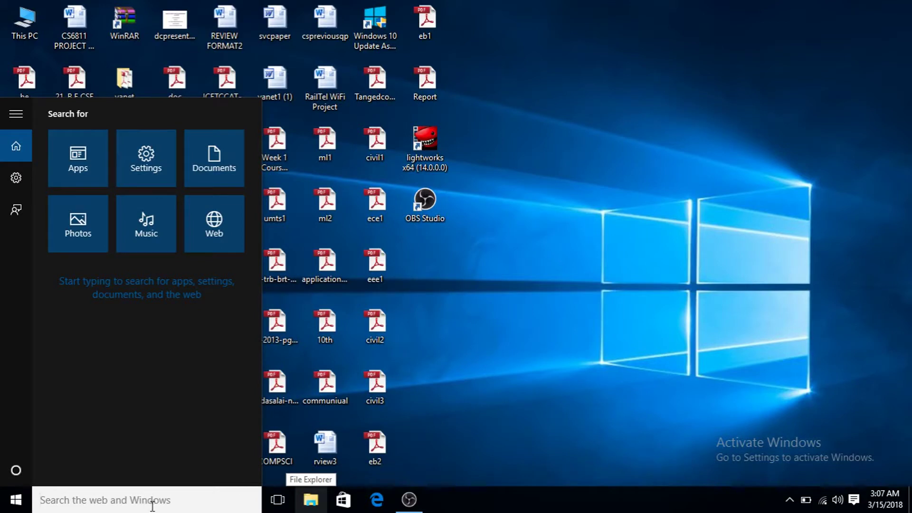
{"action": "left_click", "coordinate": [525, 376]}
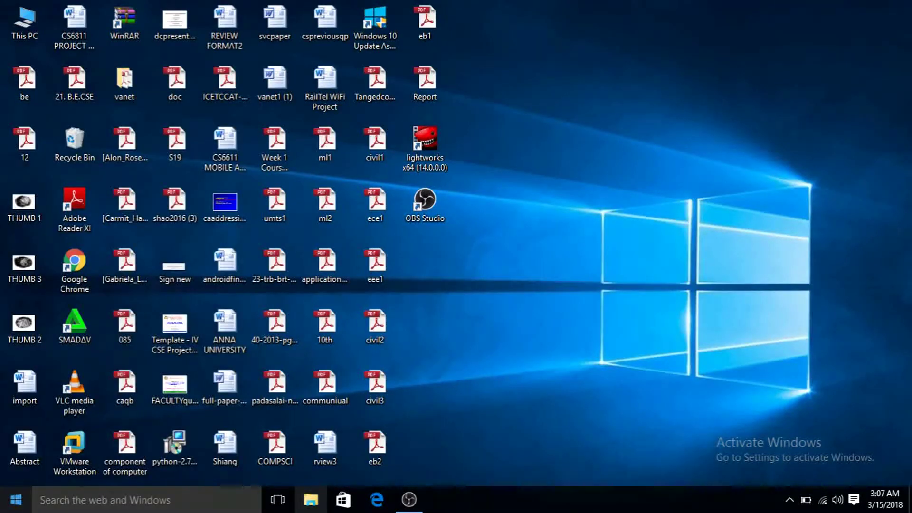
{"action": "key", "text": "super"}
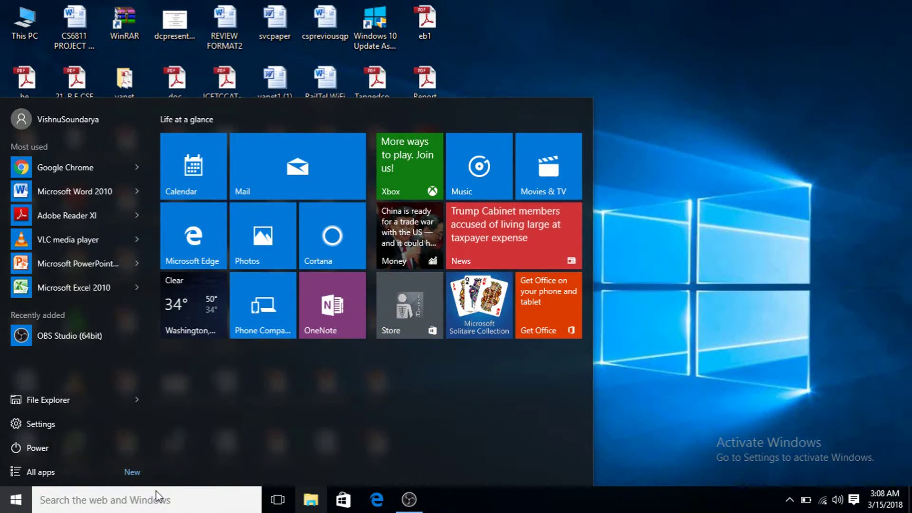
{"action": "type", "text": "ii"}
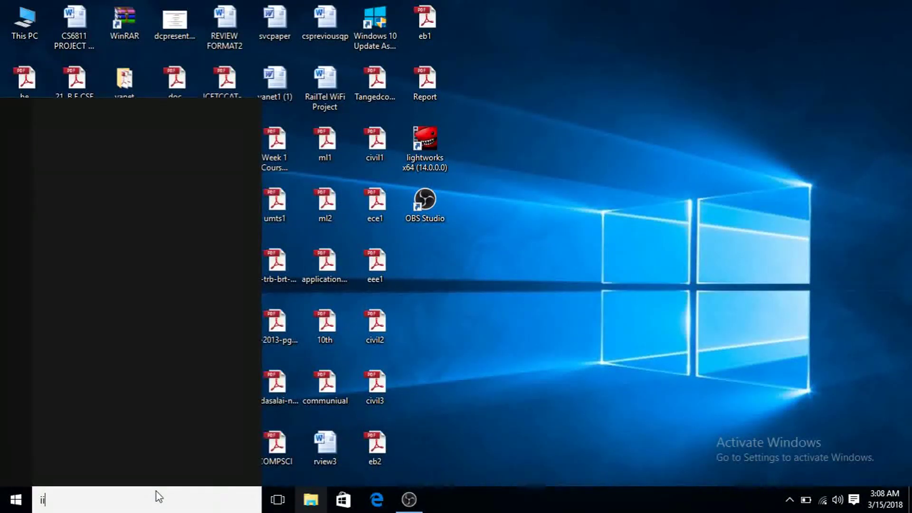
{"action": "type", "text": "s"}
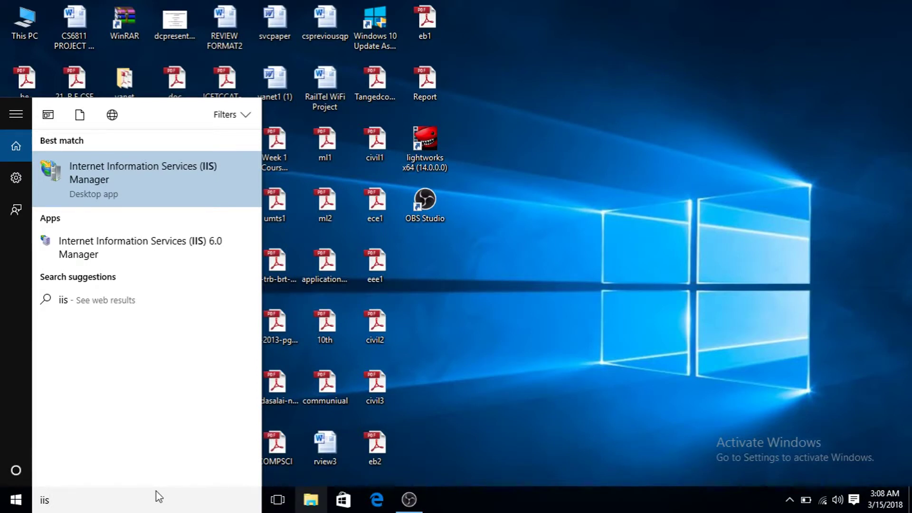
{"action": "key", "text": "Return"}
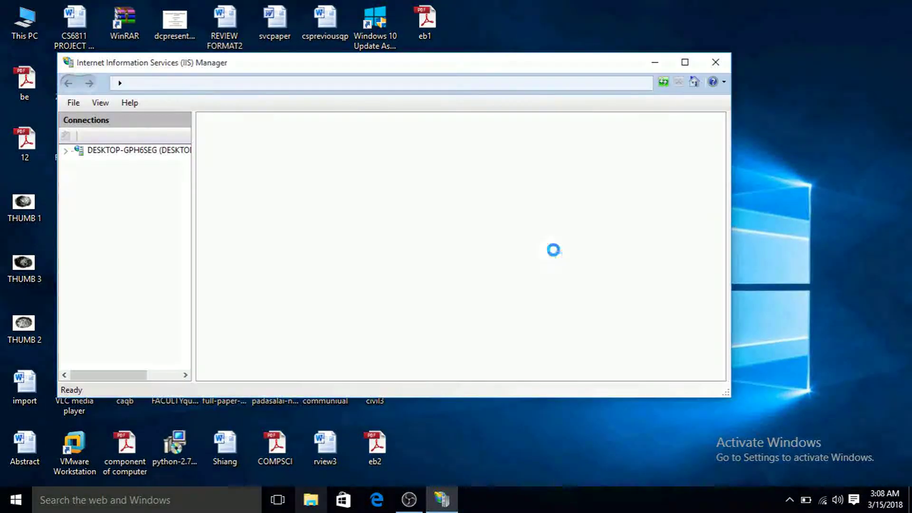
{"action": "left_click", "coordinate": [685, 62]}
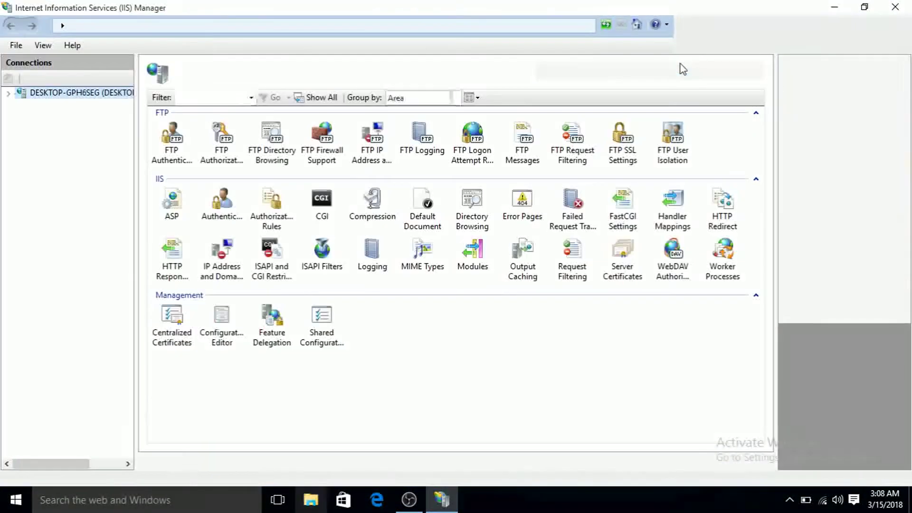
Expand the server node in the connections tree and open its Sites list.
{"action": "left_click", "coordinate": [9, 94]}
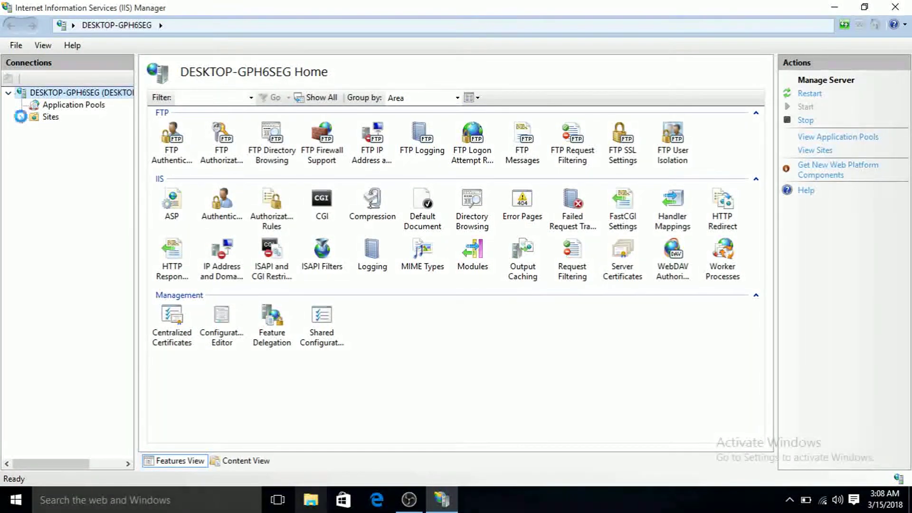
{"action": "double_click", "coordinate": [50, 117]}
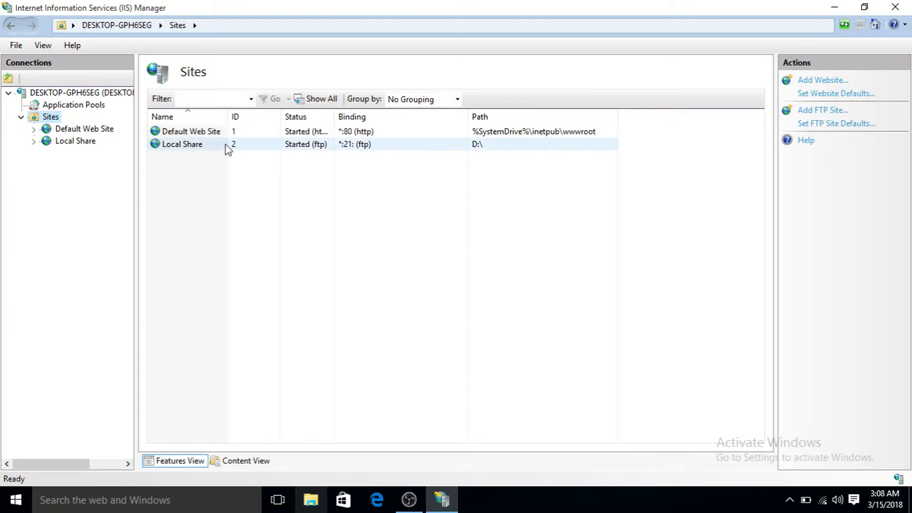
{"action": "left_click", "coordinate": [335, 145]}
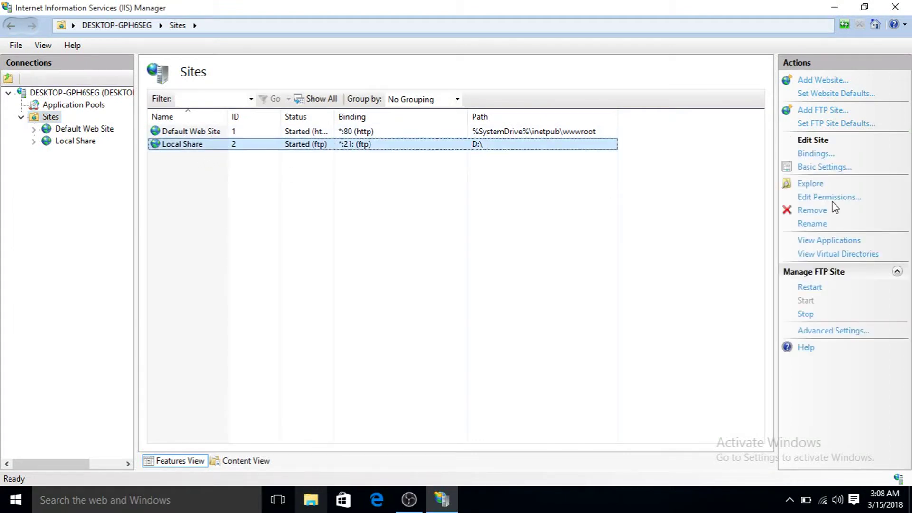
{"action": "left_click", "coordinate": [663, 217]}
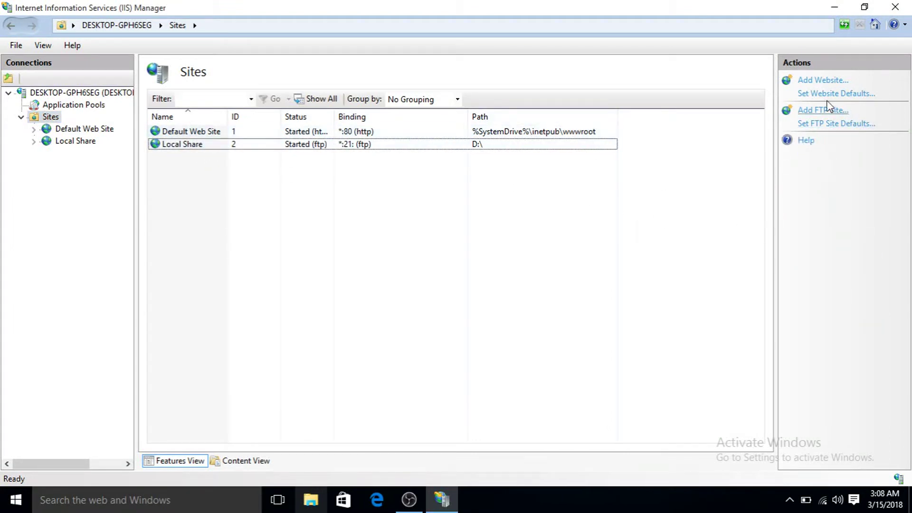
Start adding an FTP site named skl with physical path D:\ and set its SSL option to No SSL.
{"action": "left_click", "coordinate": [822, 112]}
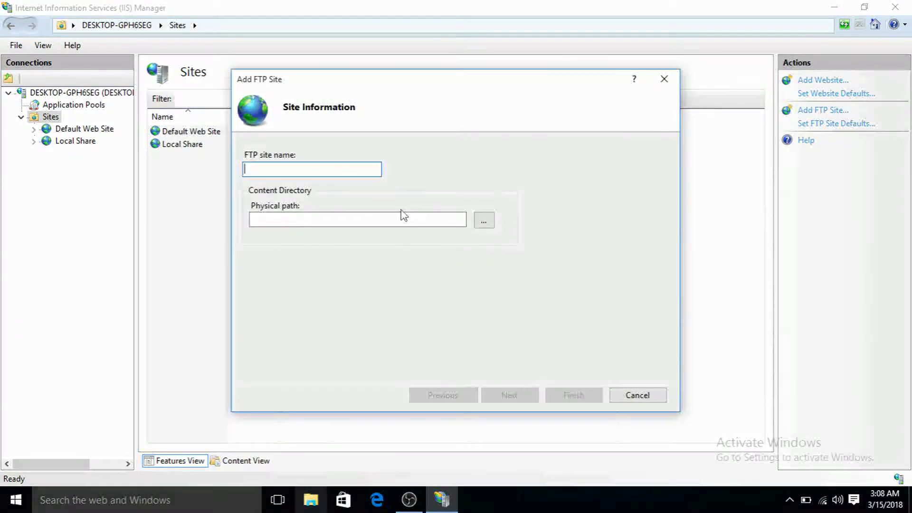
{"action": "type", "text": "skl"}
{"action": "left_click", "coordinate": [327, 220]}
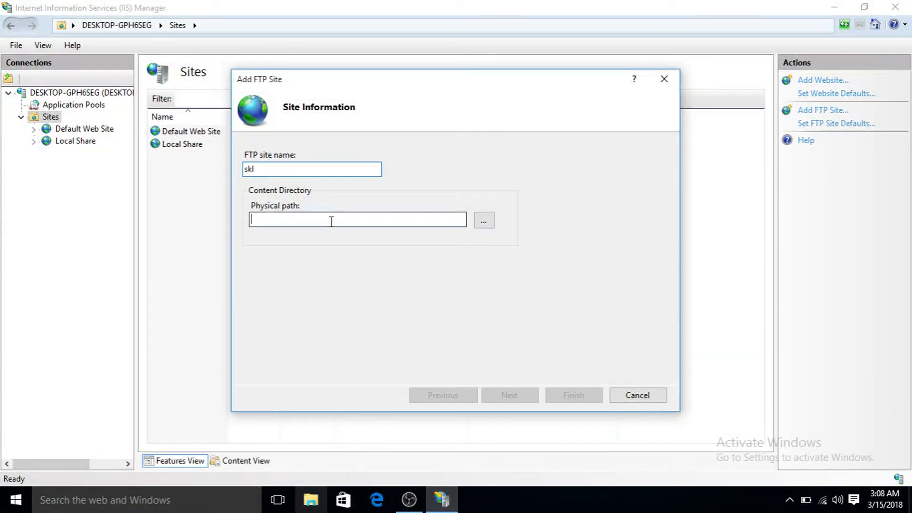
{"action": "type", "text": "D:"}
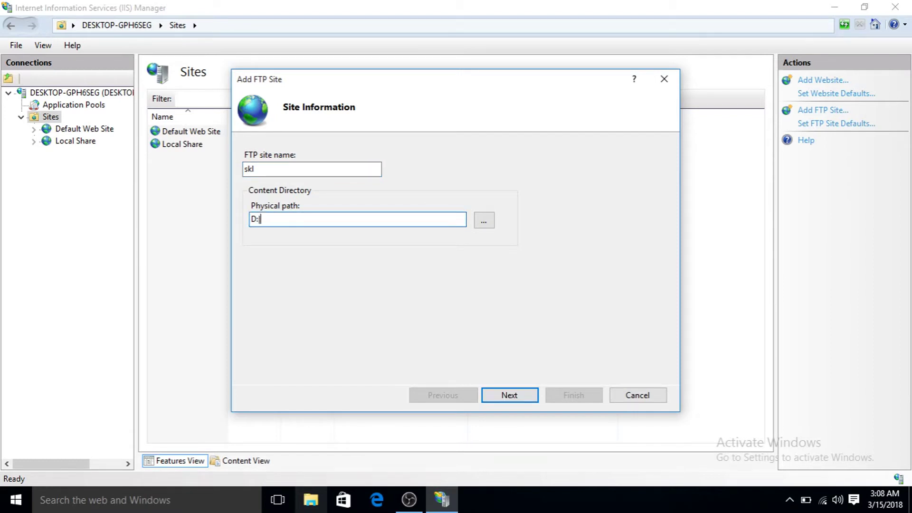
{"action": "type", "text": "/\\"}
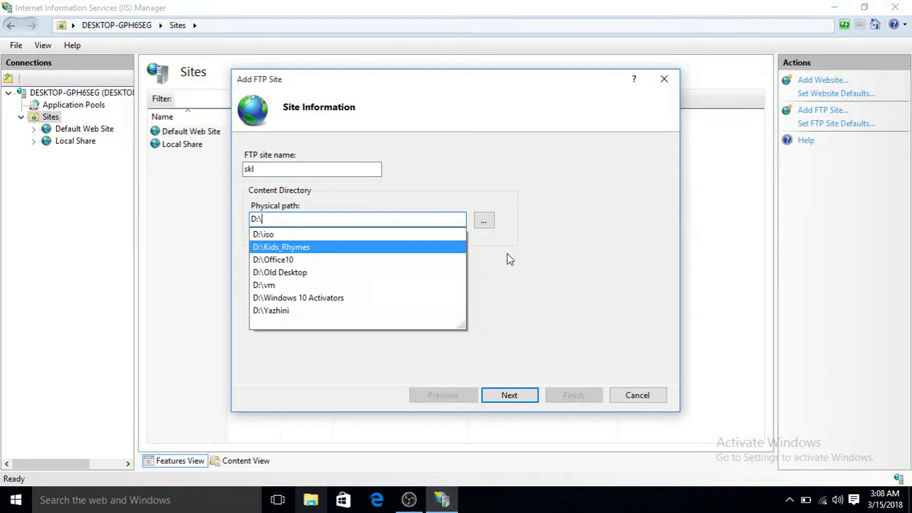
{"action": "left_click", "coordinate": [513, 400]}
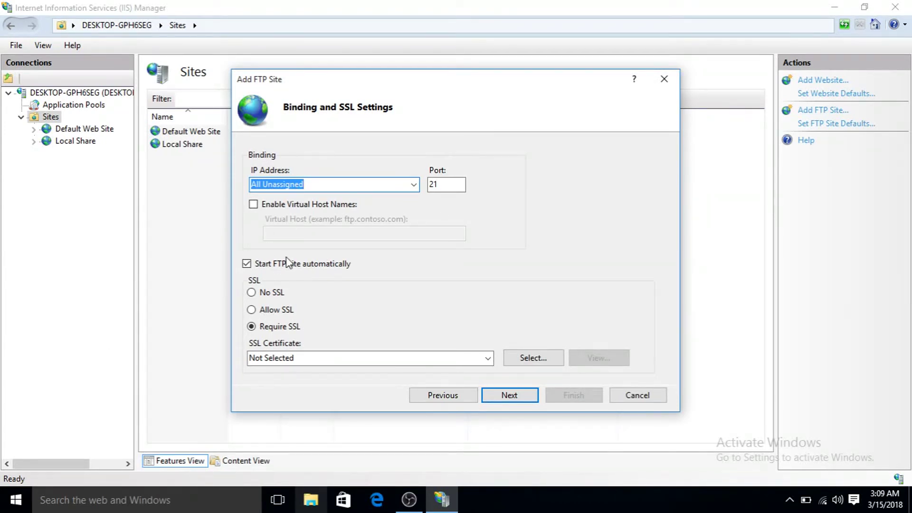
{"action": "left_click", "coordinate": [251, 293]}
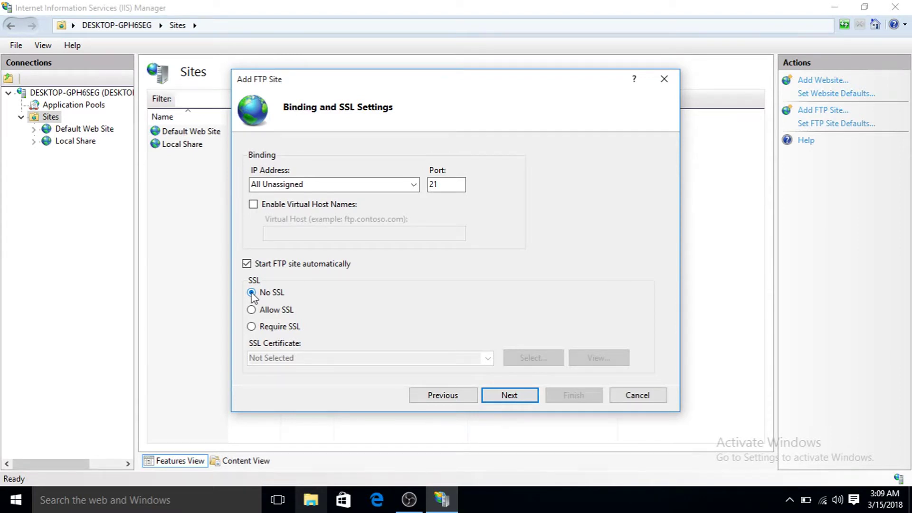
{"action": "left_click", "coordinate": [510, 395]}
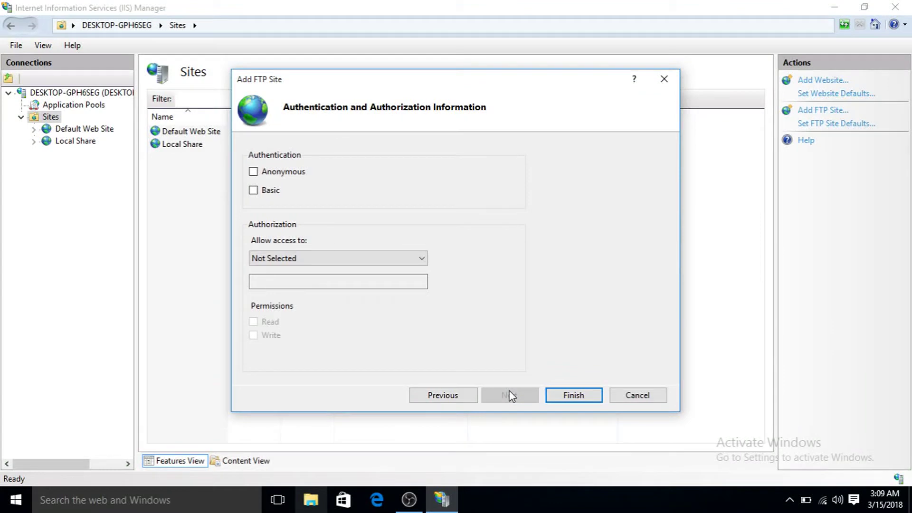
Enable anonymous authentication with read and write permissions for anonymous users, and cancel adding the FTP site.
{"action": "left_click", "coordinate": [365, 259]}
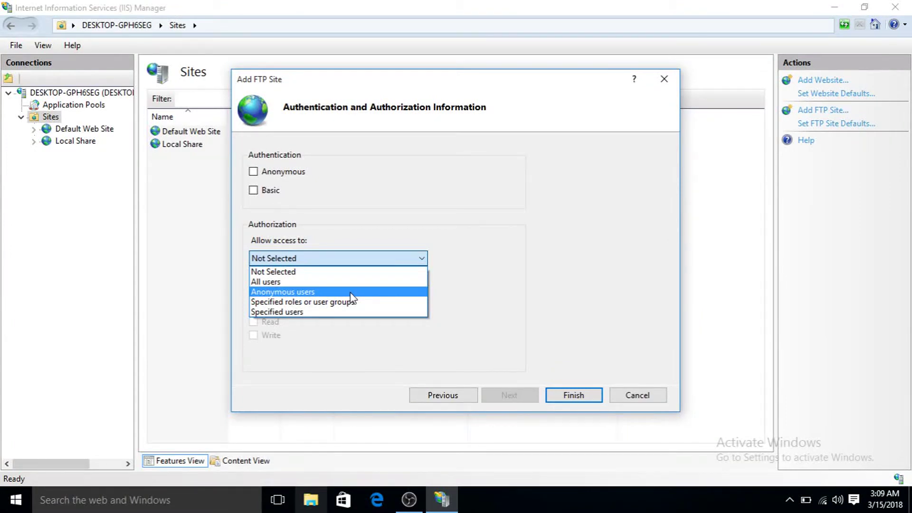
{"action": "left_click", "coordinate": [265, 175]}
{"action": "left_click", "coordinate": [265, 175]}
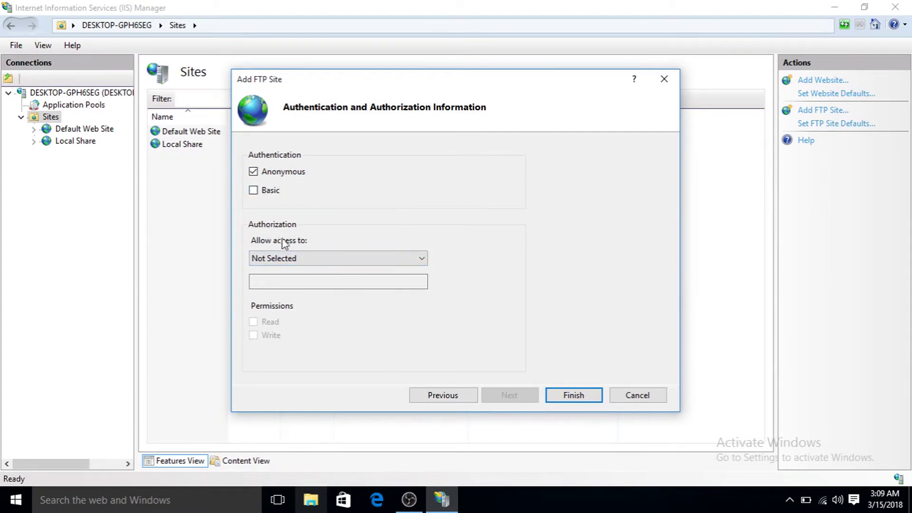
{"action": "left_click", "coordinate": [313, 260]}
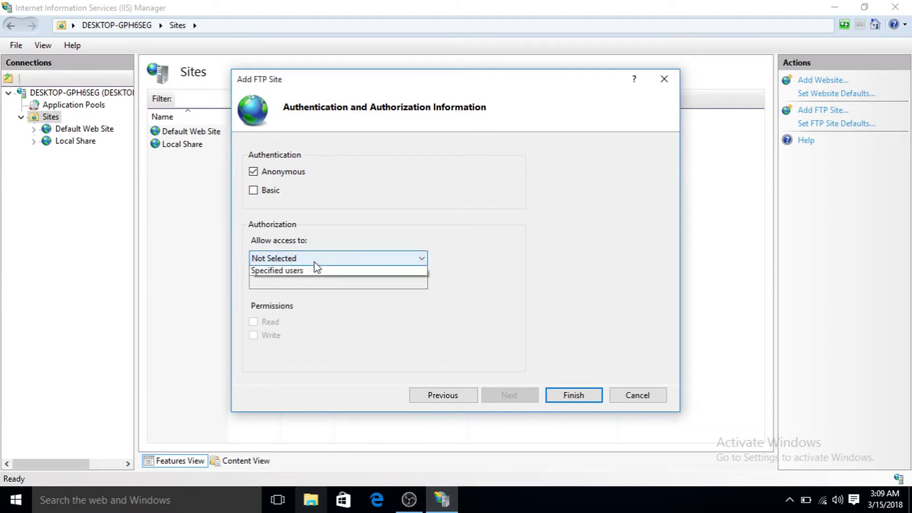
{"action": "left_click", "coordinate": [296, 292]}
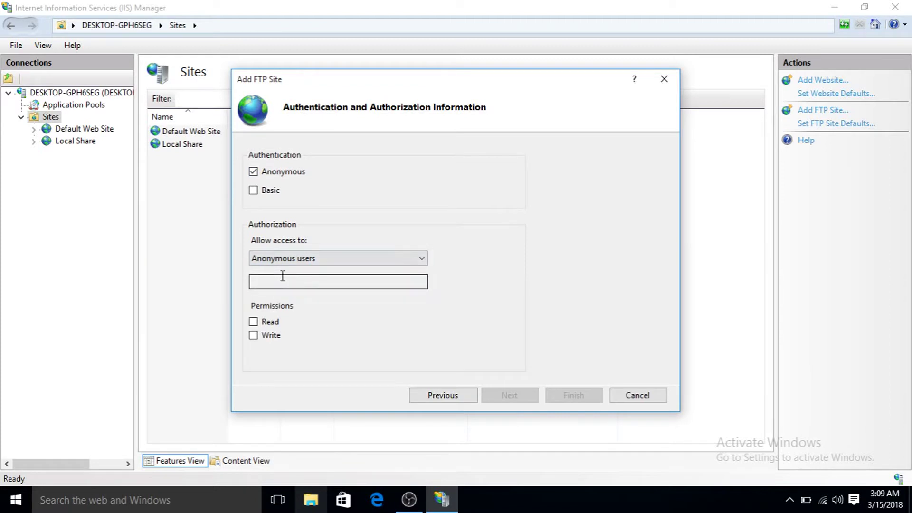
{"action": "left_click", "coordinate": [254, 322]}
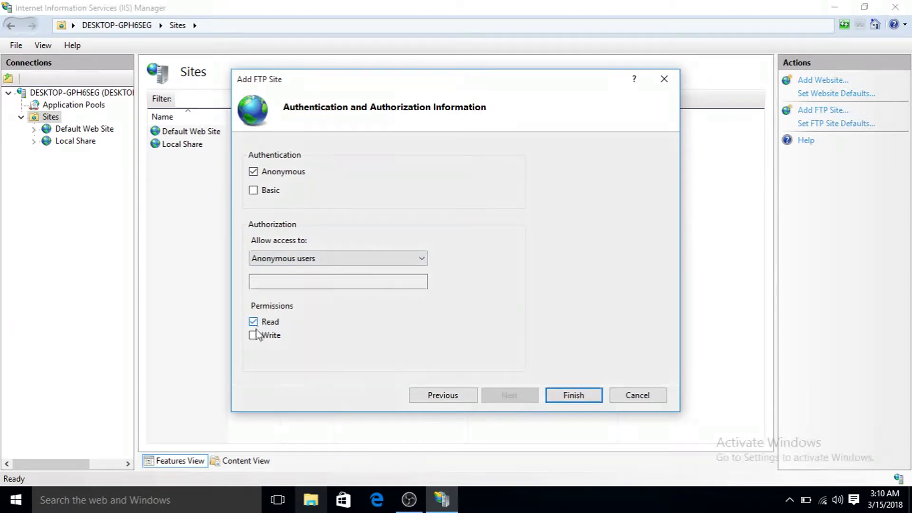
{"action": "left_click", "coordinate": [254, 336]}
{"action": "left_click", "coordinate": [637, 395]}
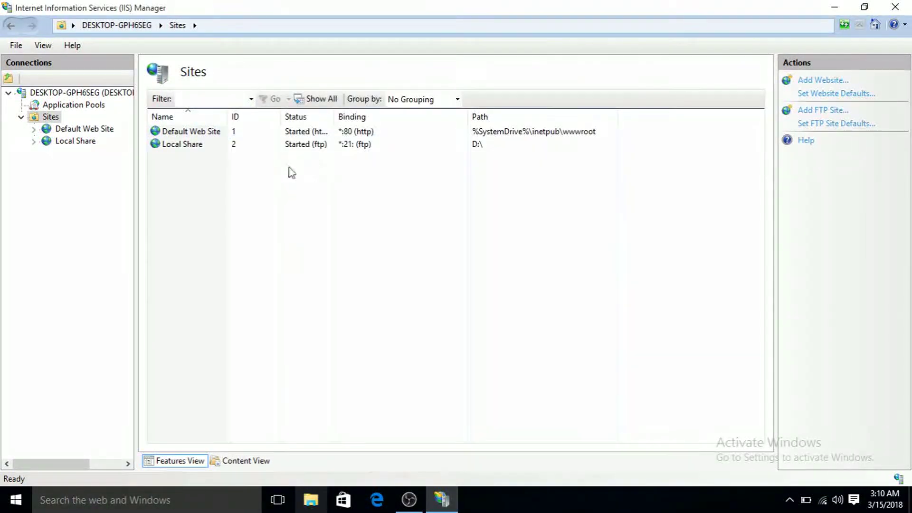
Test the connection in the Local Share site's basic settings and check the authentication and authorization results.
{"action": "left_click", "coordinate": [332, 145]}
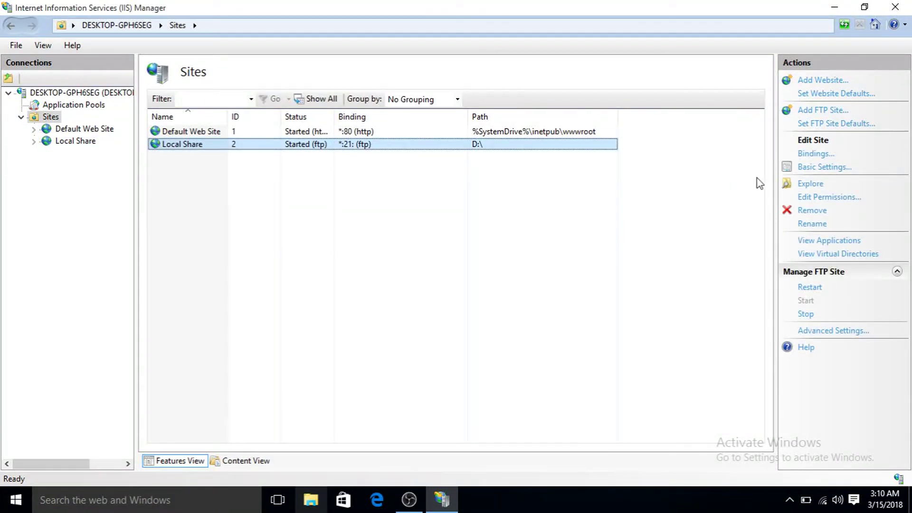
{"action": "left_click", "coordinate": [846, 155]}
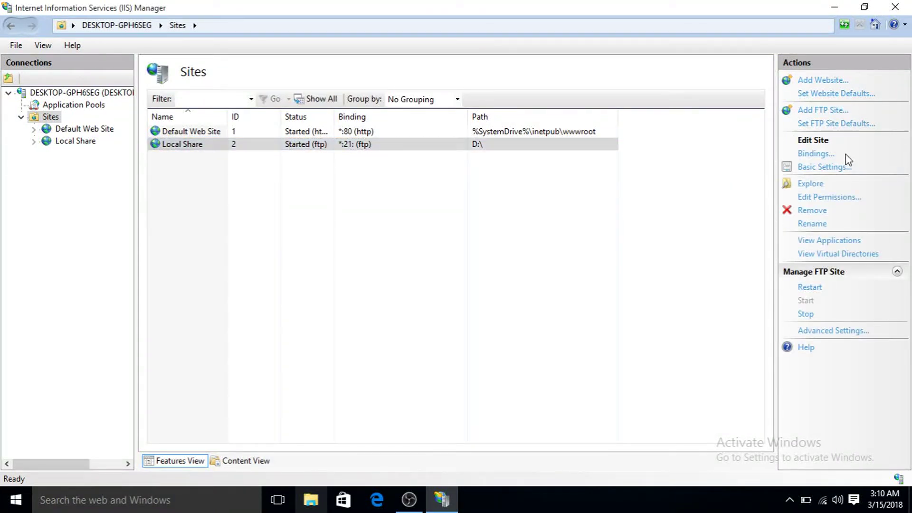
{"action": "left_click", "coordinate": [825, 169]}
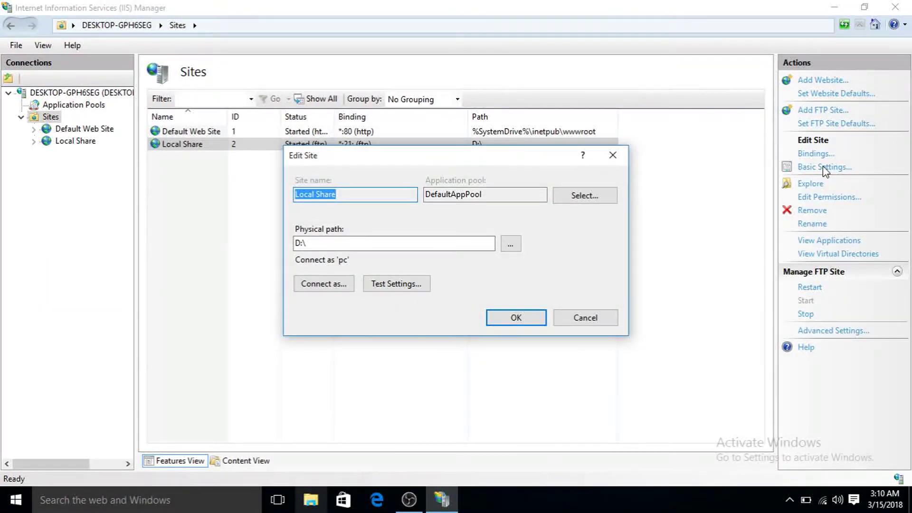
{"action": "left_click", "coordinate": [398, 287]}
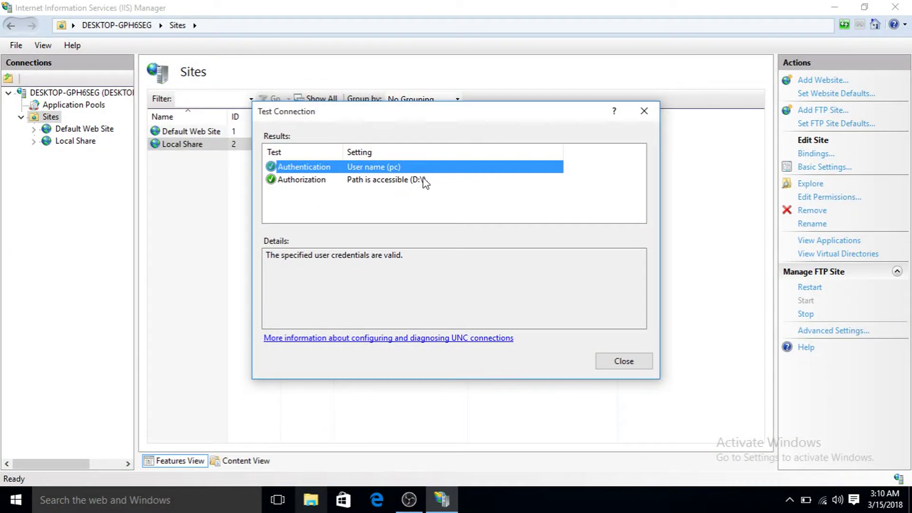
{"action": "left_click", "coordinate": [317, 183]}
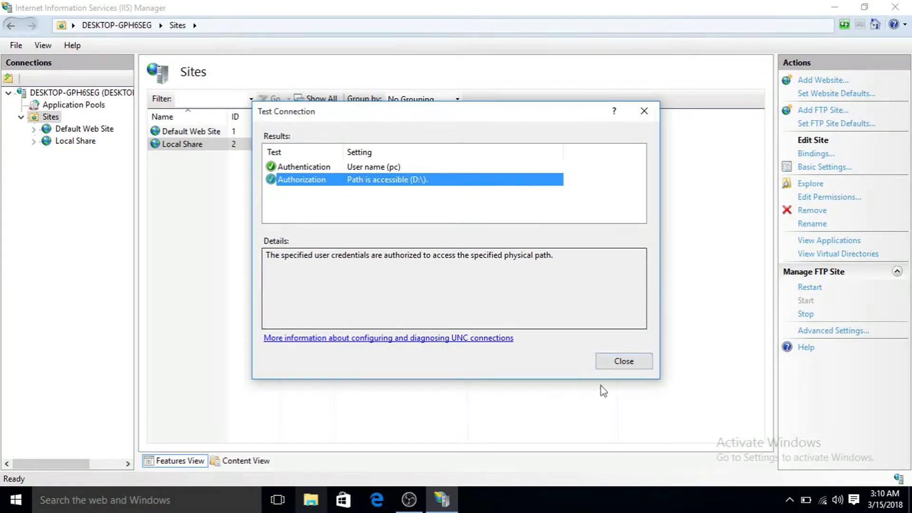
{"action": "left_click", "coordinate": [623, 360]}
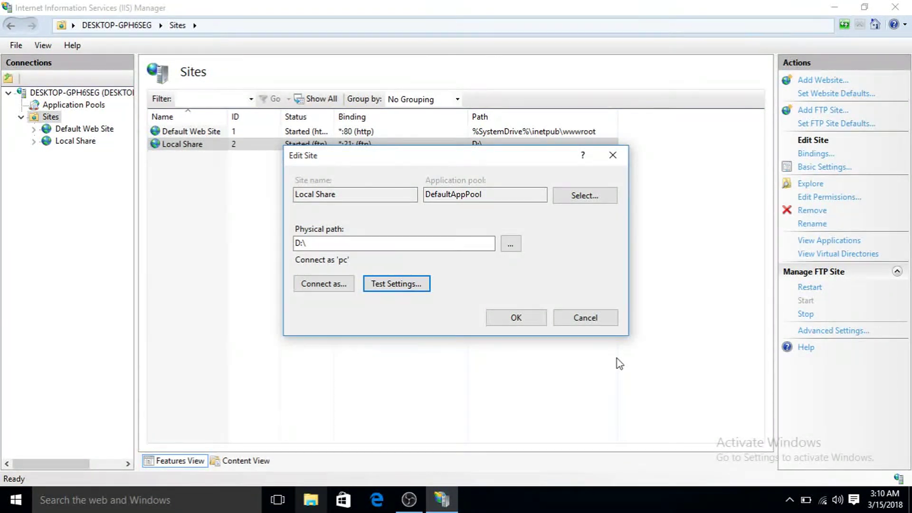
Review the Local Share site's path credential options, keep Specific user selected, and open and dismiss its blank credentials form.
{"action": "left_click", "coordinate": [323, 285]}
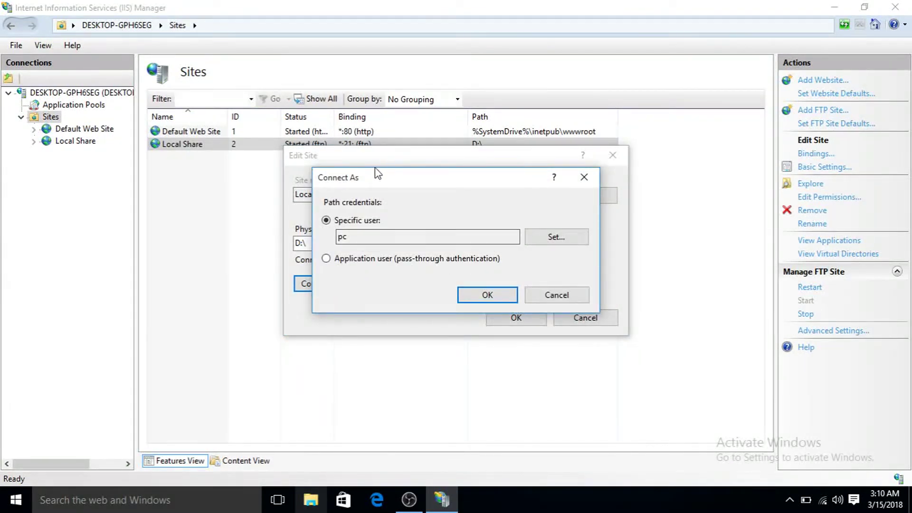
{"action": "left_click_drag", "start_coordinate": [369, 178], "coordinate": [360, 123]}
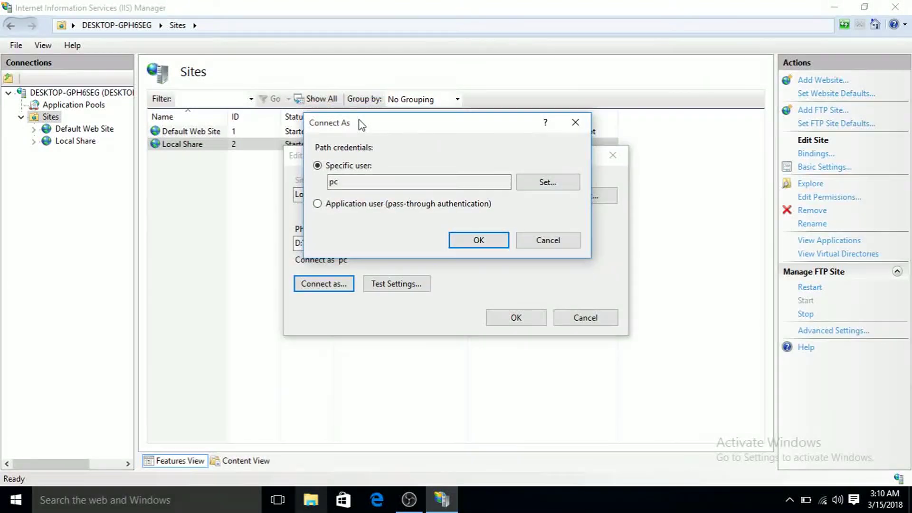
{"action": "left_click", "coordinate": [353, 207]}
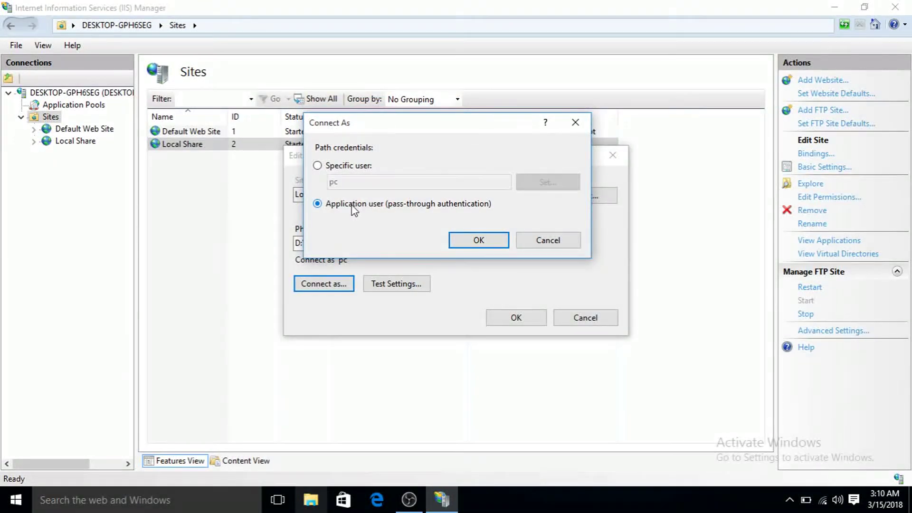
{"action": "left_click", "coordinate": [341, 167]}
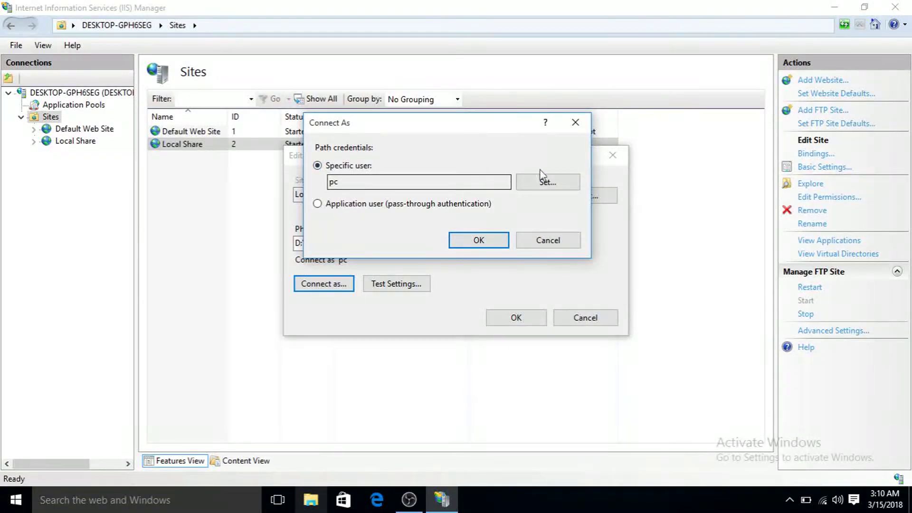
{"action": "left_click", "coordinate": [547, 185]}
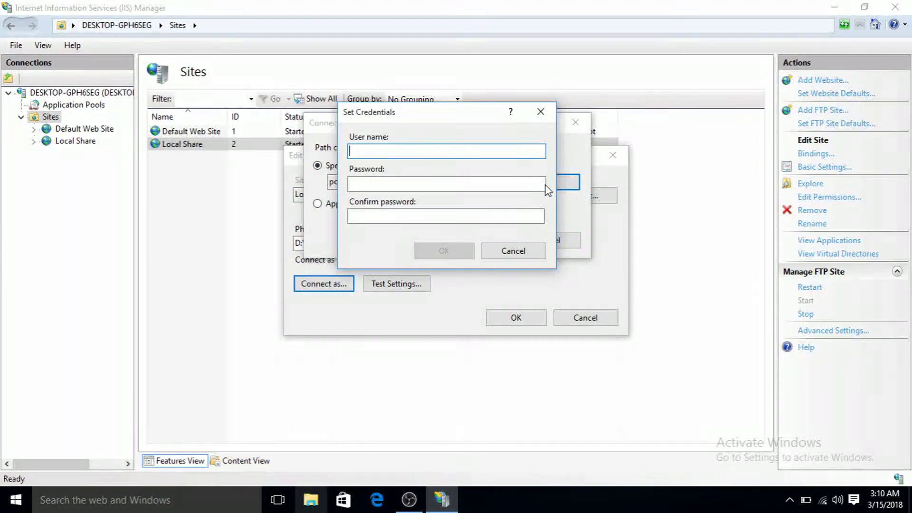
{"action": "left_click", "coordinate": [540, 111]}
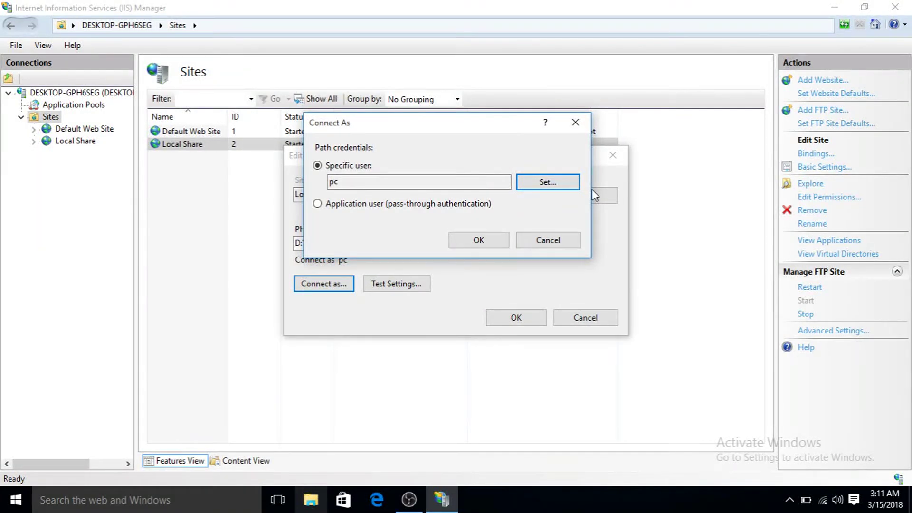
Run cmd to check the Windows account name in the Command Prompt path, and close the window.
{"action": "key", "text": "super+r"}
{"action": "type", "text": "c"}
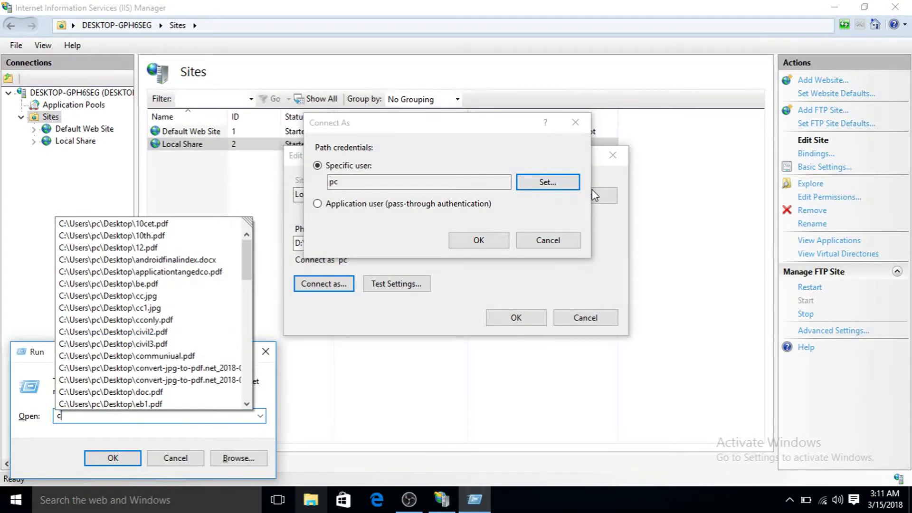
{"action": "type", "text": "md"}
{"action": "key", "text": "Return"}
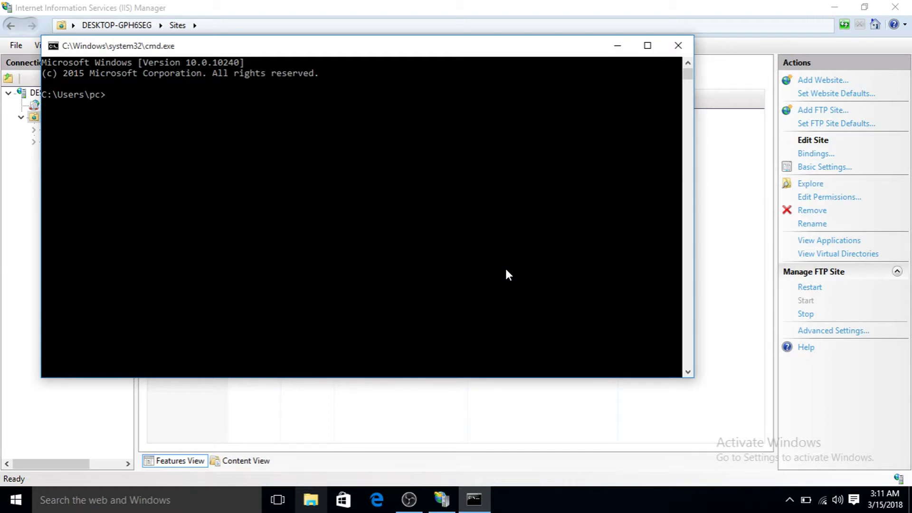
{"action": "left_click", "coordinate": [678, 45]}
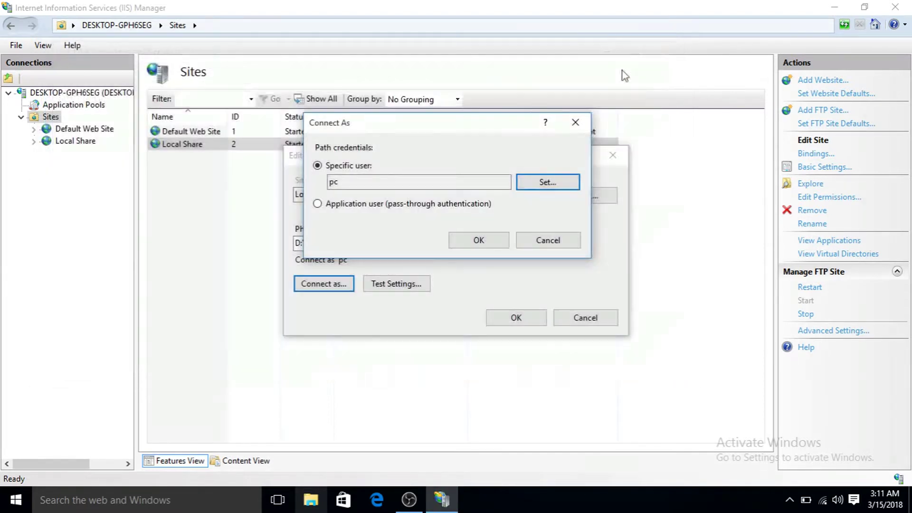
View the user name and password fields for the specific user, and cancel both the credentials and Connect As dialogs.
{"action": "left_click", "coordinate": [535, 184]}
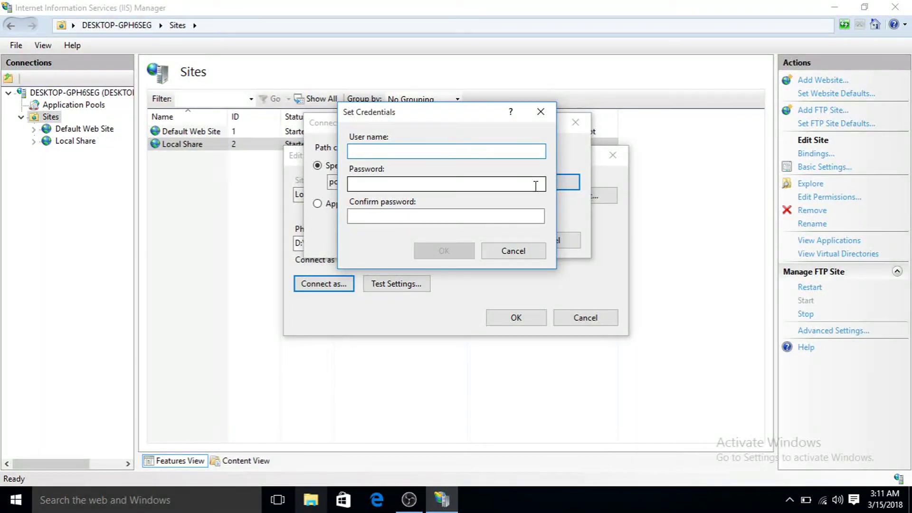
{"action": "left_click", "coordinate": [531, 257]}
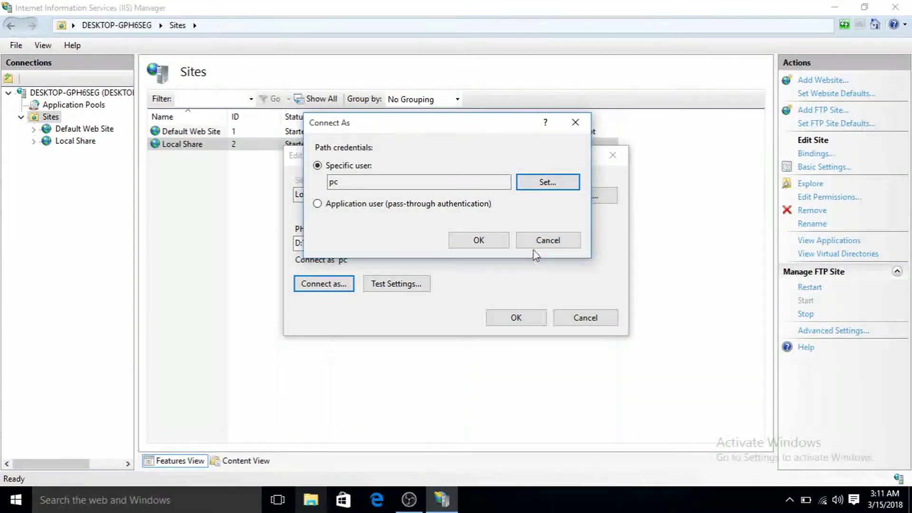
{"action": "left_click", "coordinate": [548, 243]}
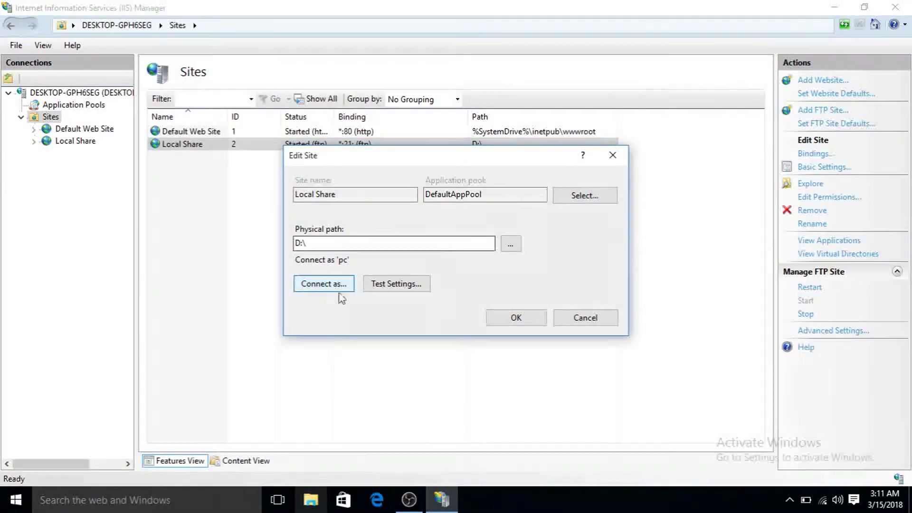
Retest the Local Share site's connection settings, close the results and accept the site's basic settings.
{"action": "left_click", "coordinate": [406, 284]}
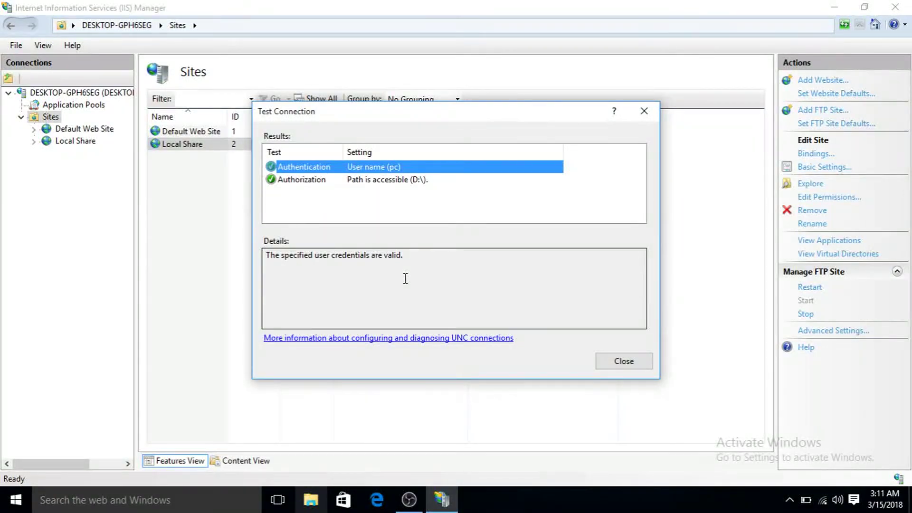
{"action": "left_click", "coordinate": [624, 361]}
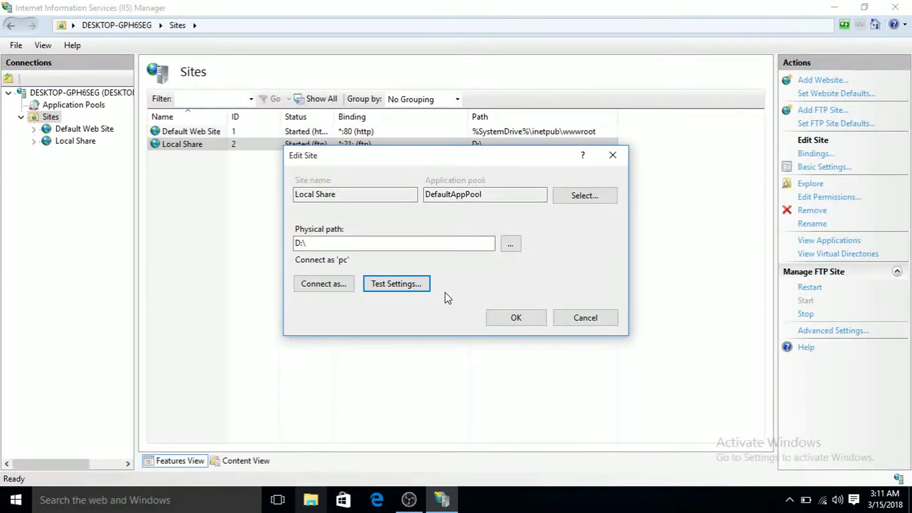
{"action": "left_click", "coordinate": [532, 327]}
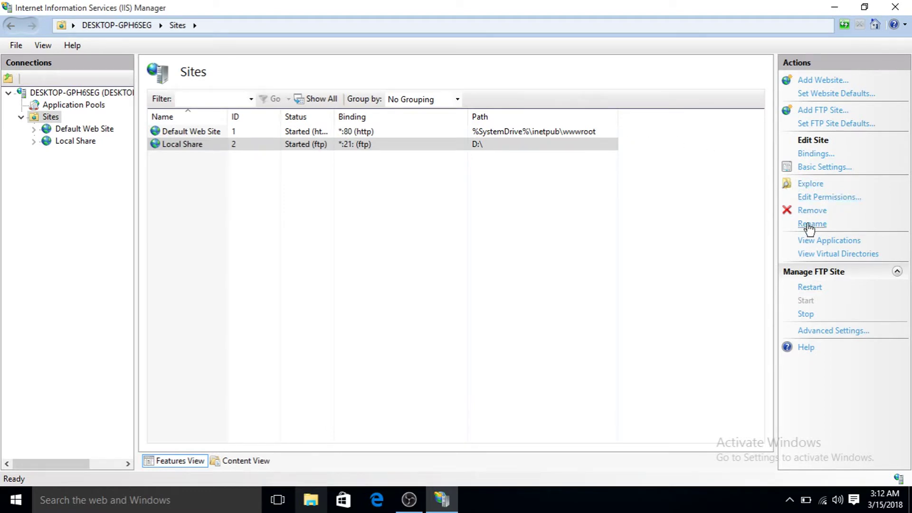
Inspect the Users entry in drive D:'s advanced security permissions from the site's permissions, and cancel all dialogs without changes.
{"action": "left_click", "coordinate": [829, 197]}
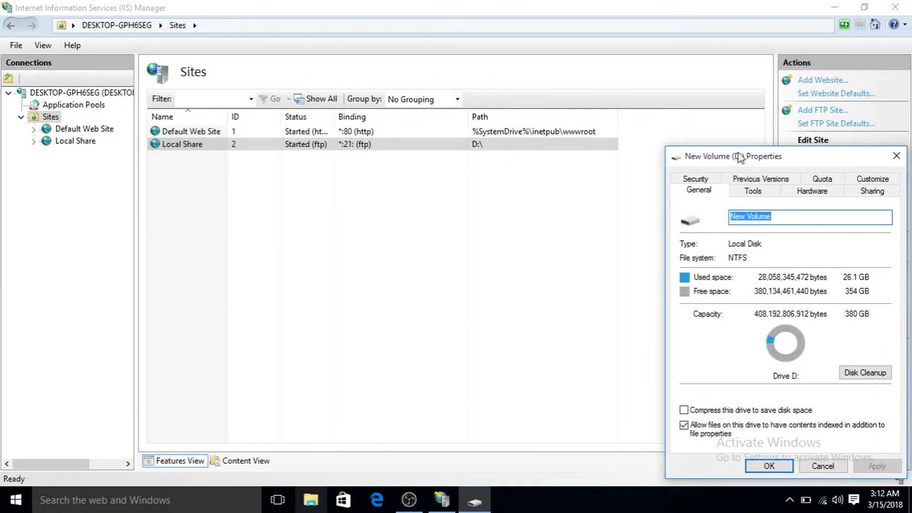
{"action": "left_click_drag", "start_coordinate": [740, 159], "coordinate": [440, 104]}
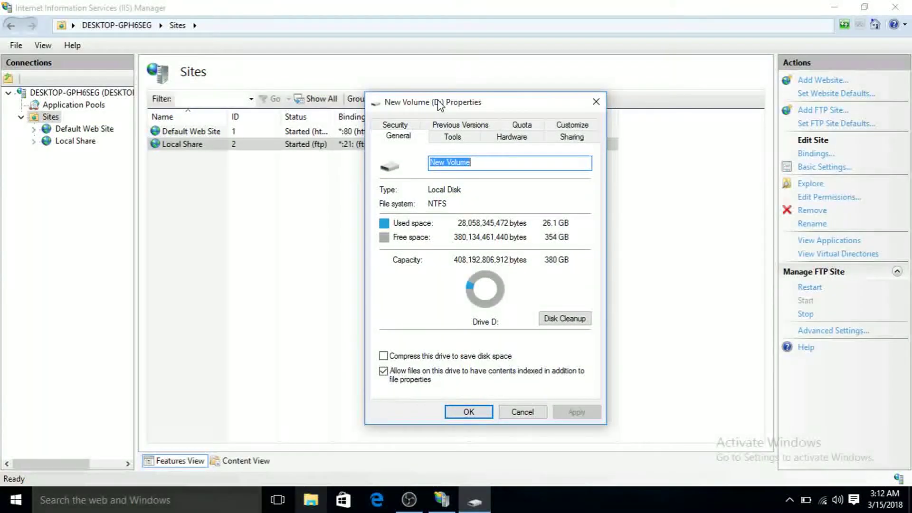
{"action": "left_click", "coordinate": [405, 127]}
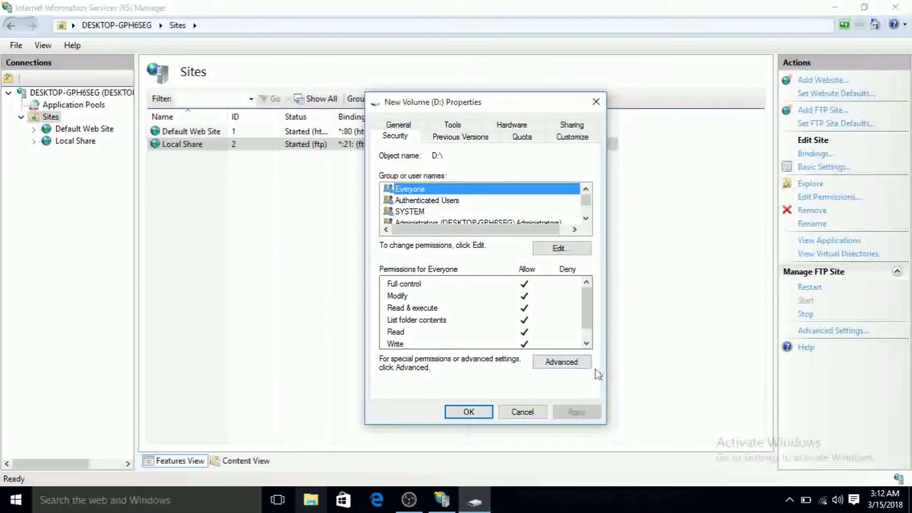
{"action": "left_click", "coordinate": [554, 360]}
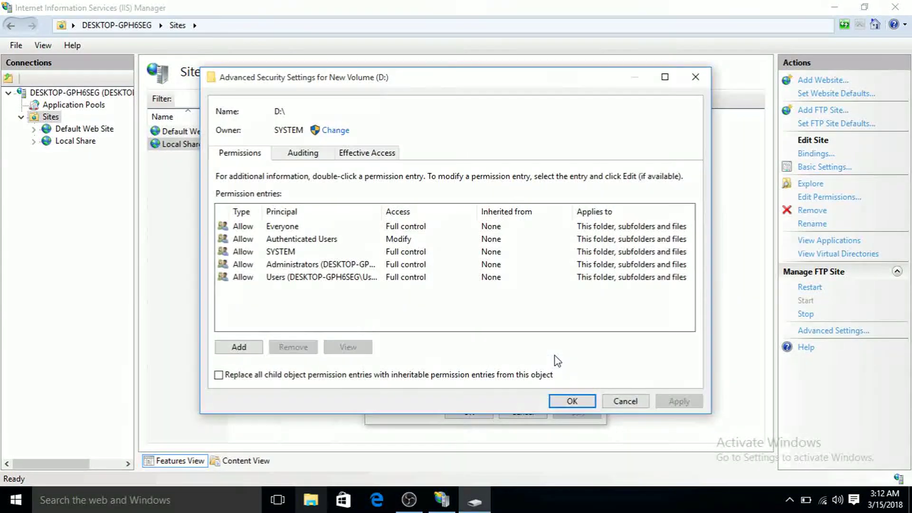
{"action": "left_click", "coordinate": [328, 278]}
{"action": "left_click", "coordinate": [328, 278]}
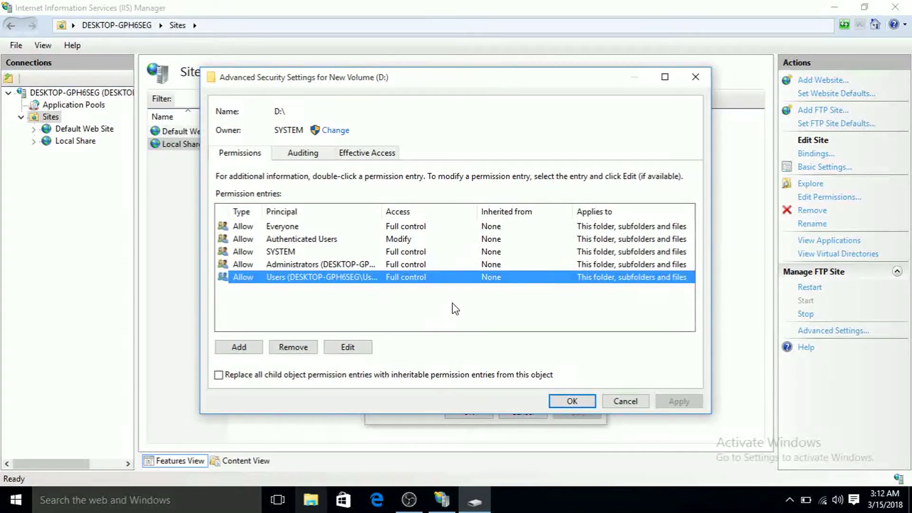
{"action": "left_click", "coordinate": [348, 347]}
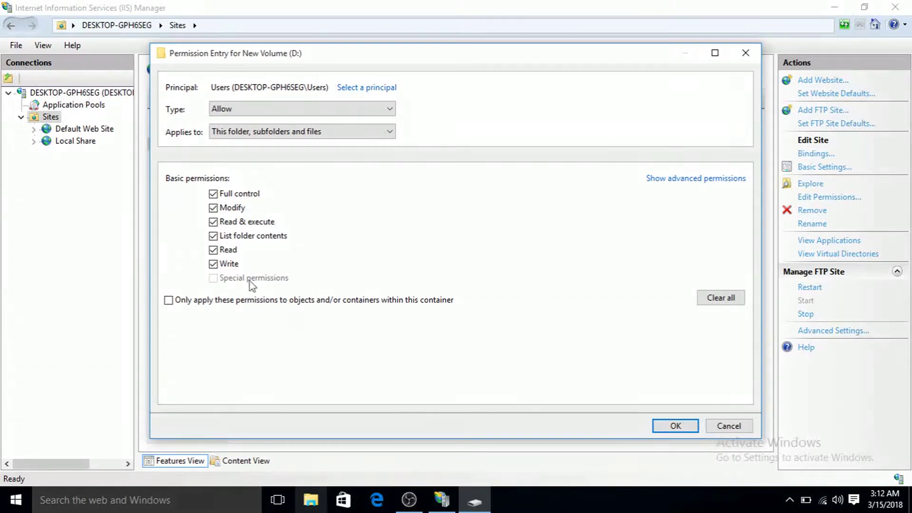
{"action": "left_click", "coordinate": [727, 426]}
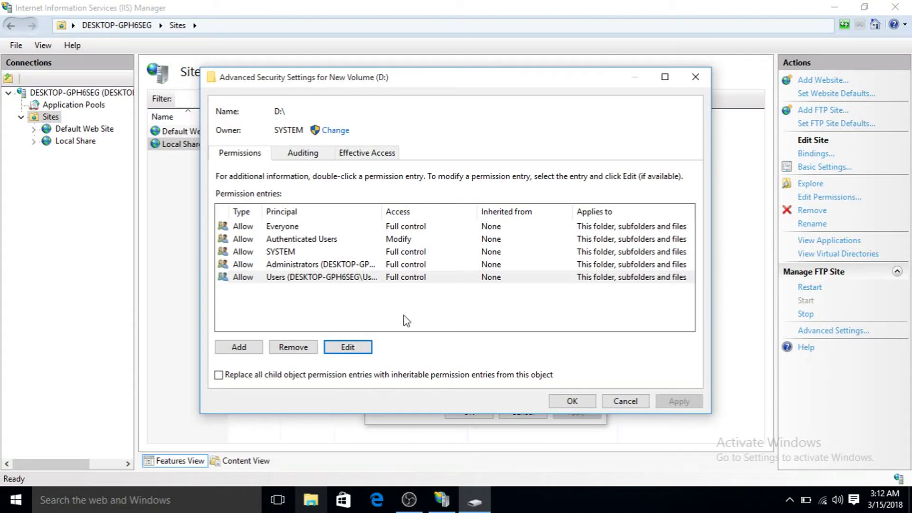
{"action": "left_click", "coordinate": [626, 402]}
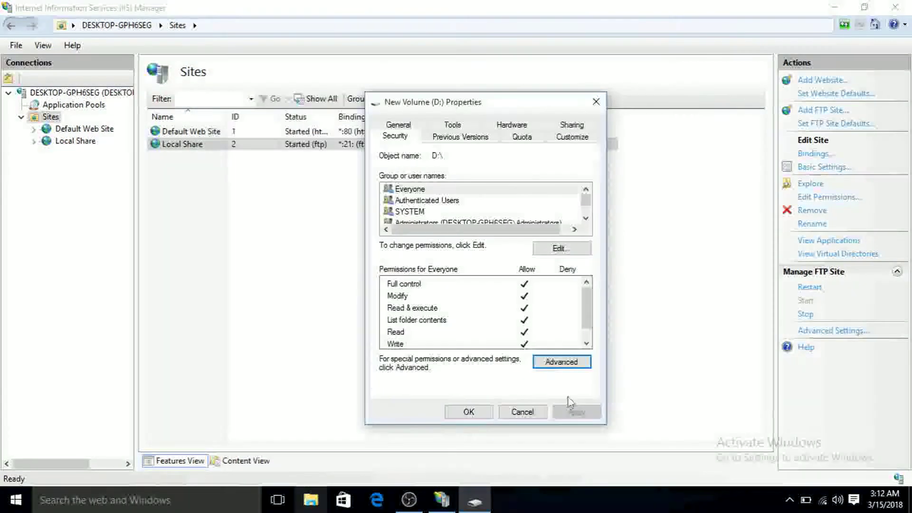
{"action": "left_click", "coordinate": [522, 412]}
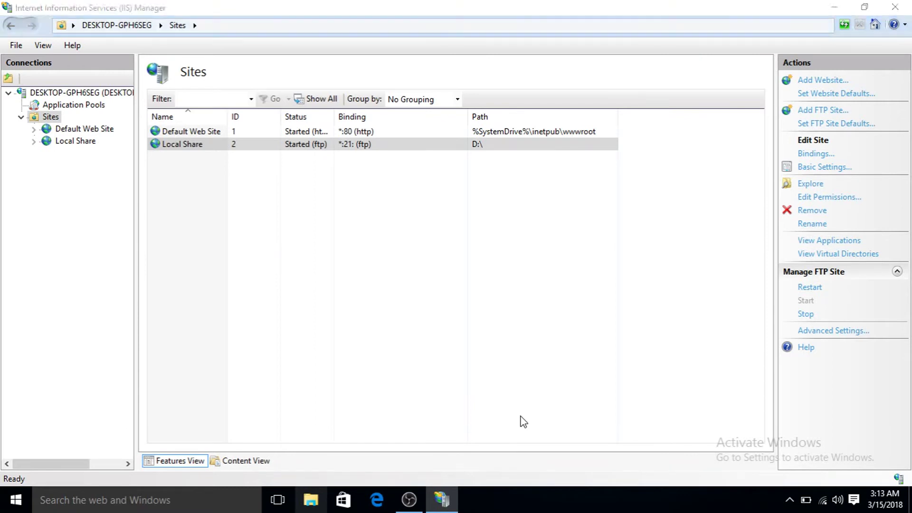
Search Windows for "fire" and open Windows Firewall.
{"action": "key", "text": "super"}
{"action": "type", "text": "w"}
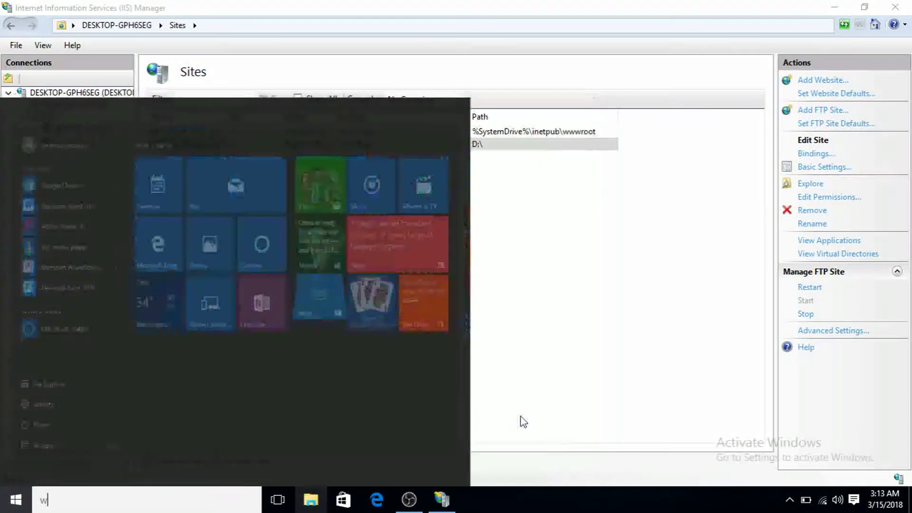
{"action": "key", "text": "BackSpace"}
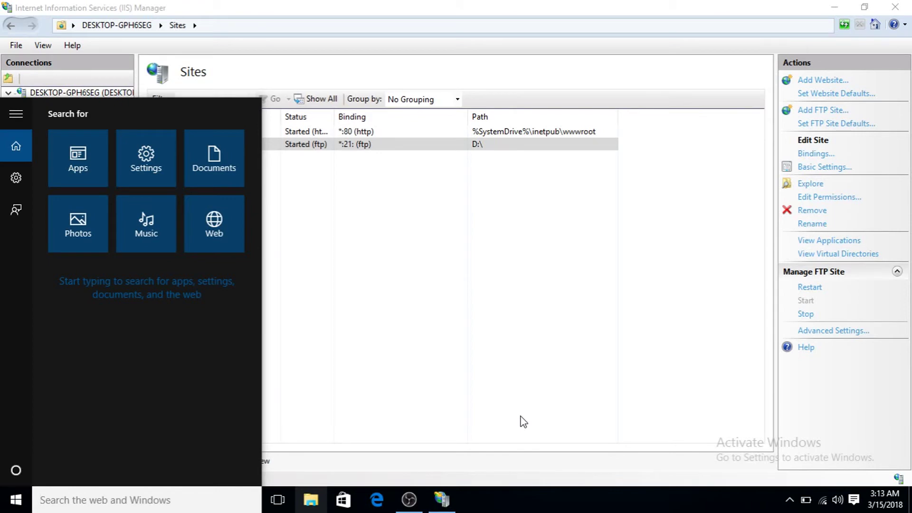
{"action": "type", "text": "f"}
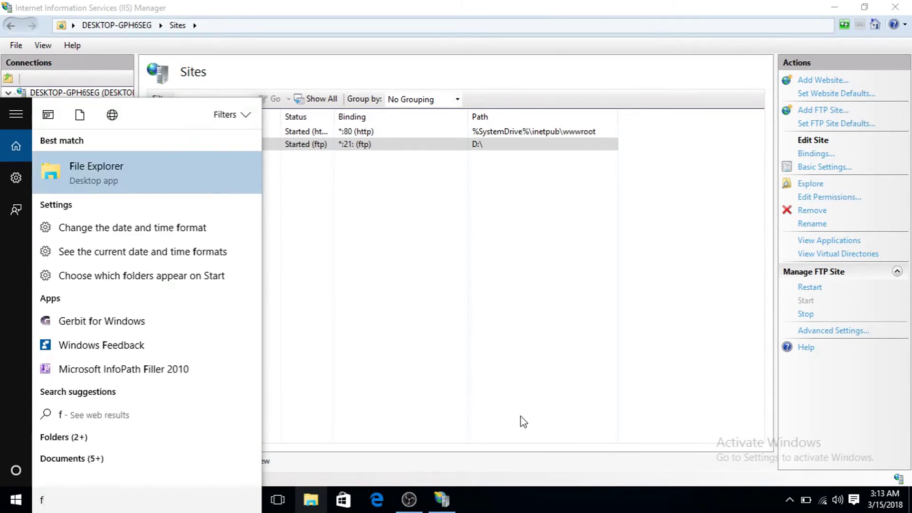
{"action": "type", "text": "i"}
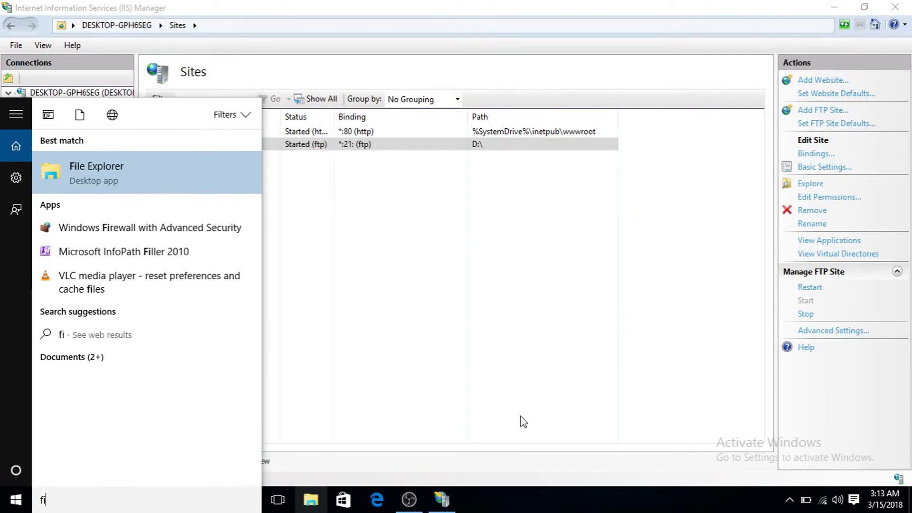
{"action": "type", "text": "re"}
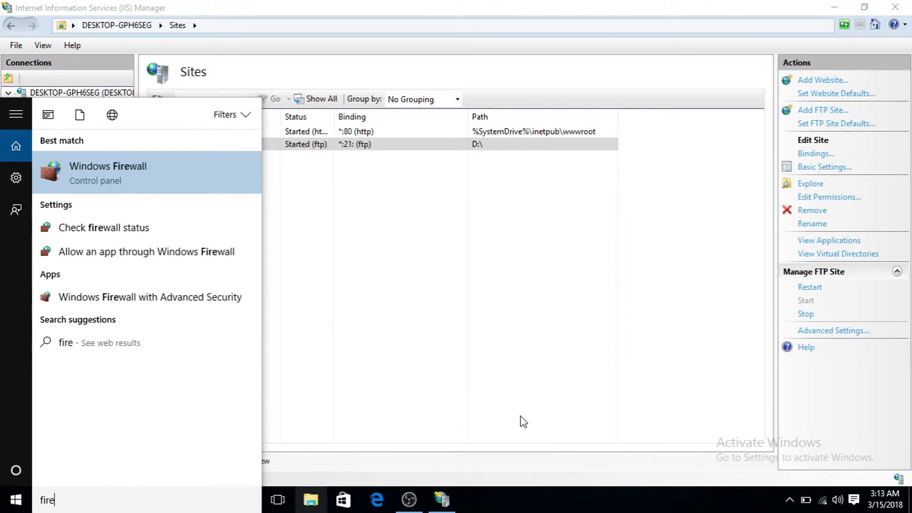
{"action": "key", "text": "Return"}
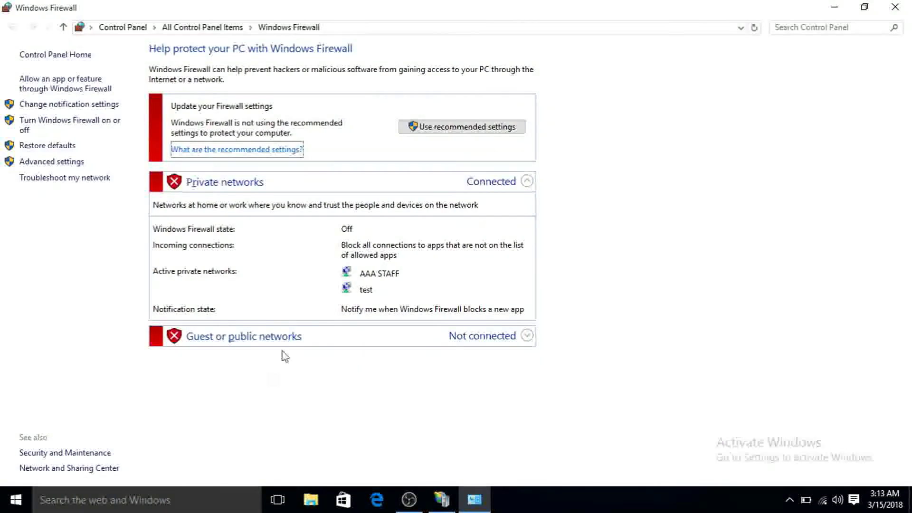
Review the firewall on/off settings for private and public networks, leave private set to off, cancel, and close Windows Firewall.
{"action": "left_click", "coordinate": [70, 125]}
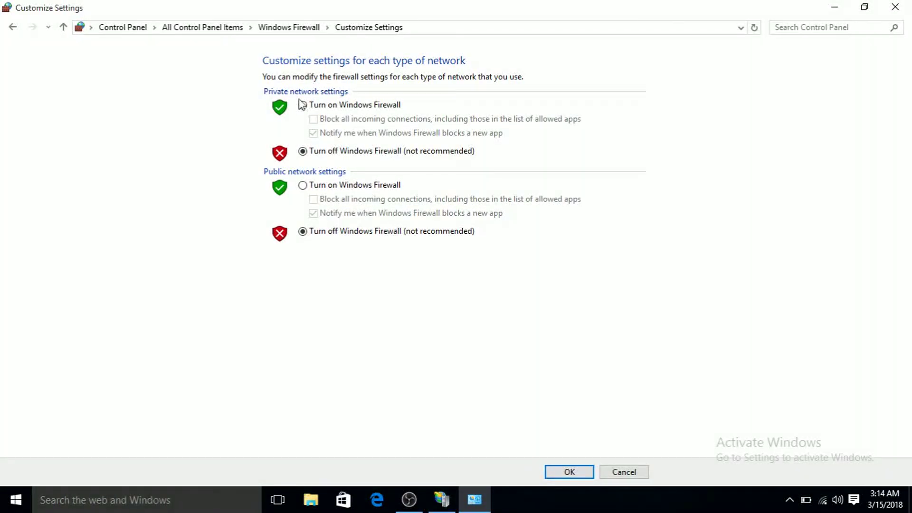
{"action": "left_click", "coordinate": [304, 106]}
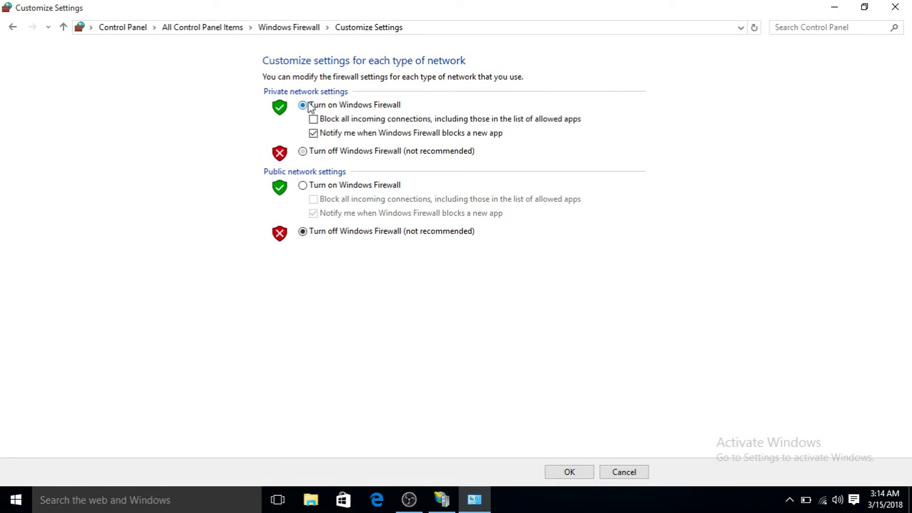
{"action": "left_click", "coordinate": [314, 152]}
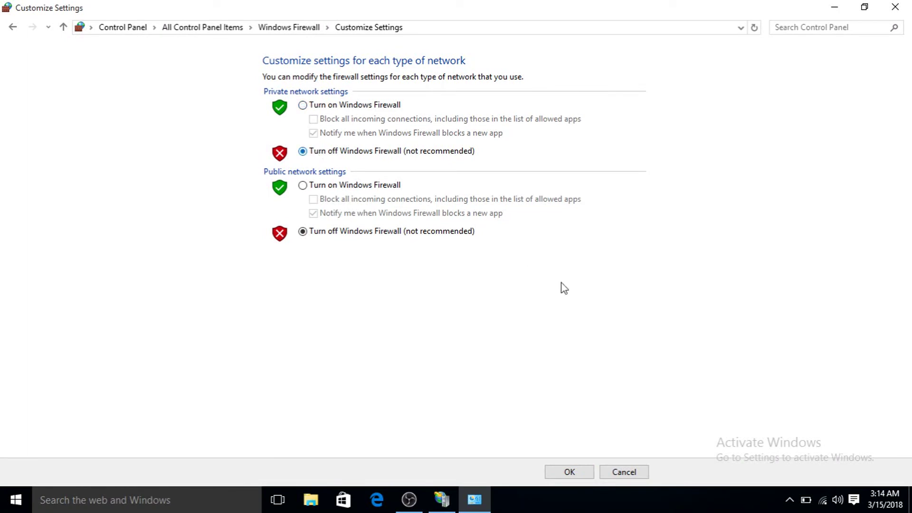
{"action": "left_click", "coordinate": [632, 473]}
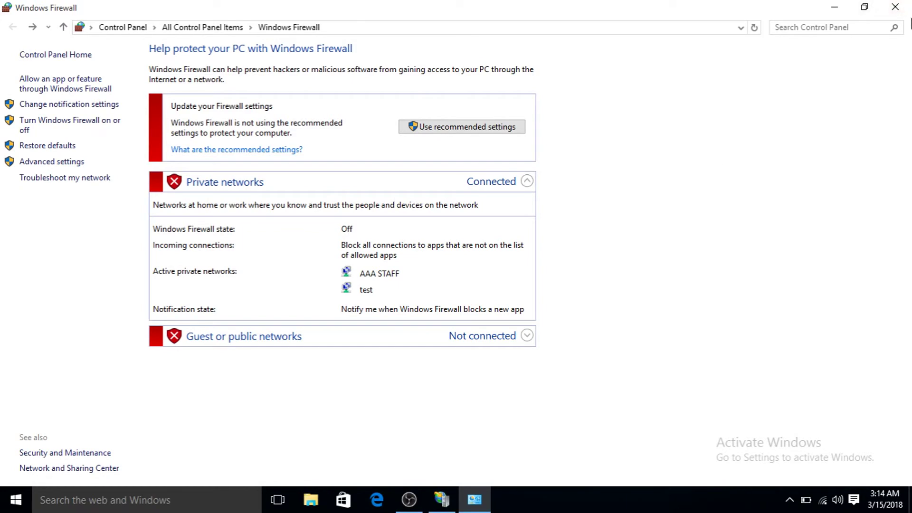
{"action": "left_click", "coordinate": [907, 6]}
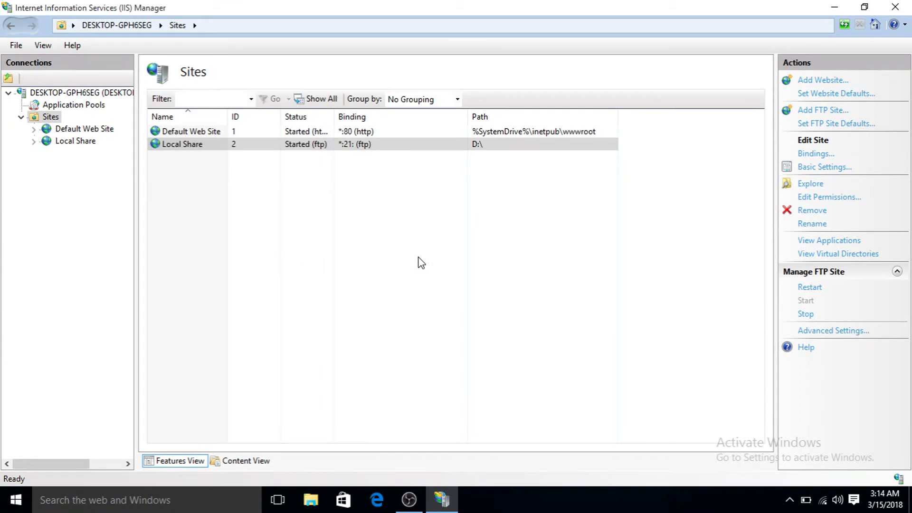
Open a Command Prompt, run ipconfig, and select the IPv4 address of the wireless adapter Local Area Connection* 4.
{"action": "key", "text": "super+r"}
{"action": "key", "text": "Return"}
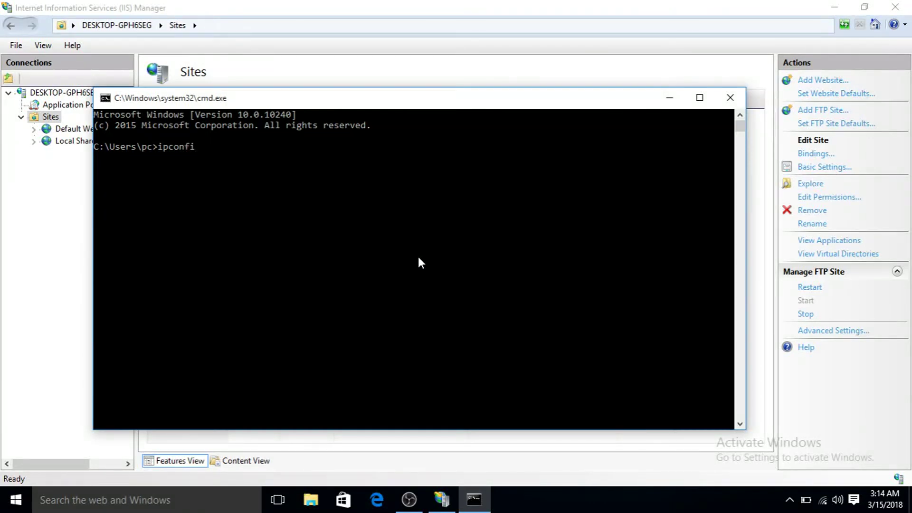
{"action": "key", "text": "Return"}
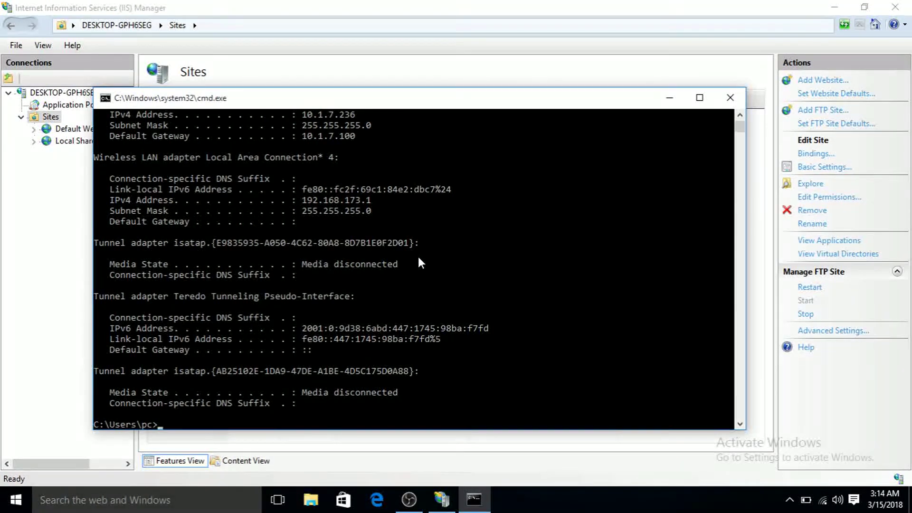
{"action": "left_click_drag", "start_coordinate": [302, 200], "coordinate": [369, 201]}
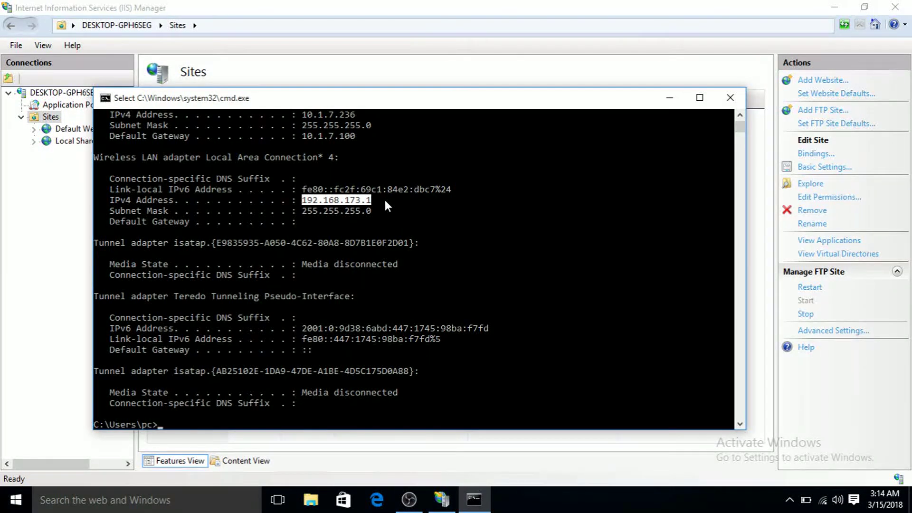
Open ftp://192.168.173.1 in File Explorer to access the FTP site.
{"action": "left_click", "coordinate": [311, 499]}
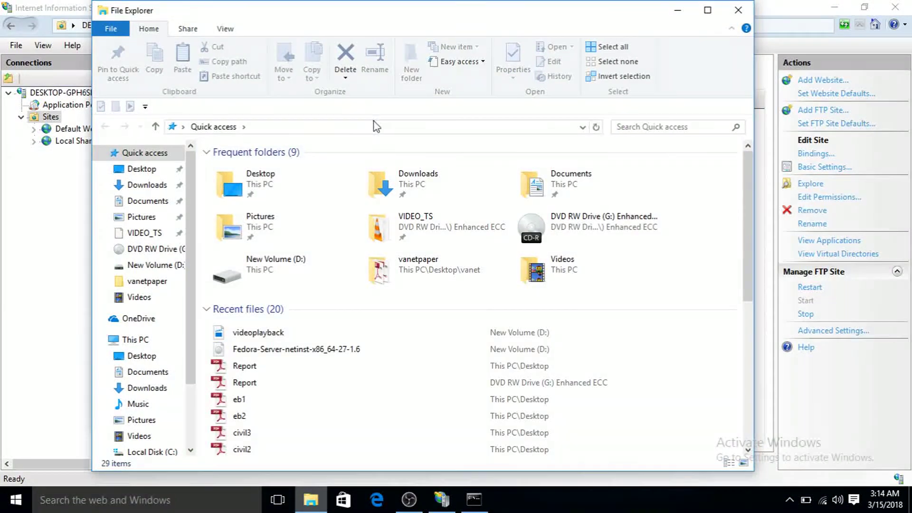
{"action": "left_click", "coordinate": [376, 126]}
{"action": "type", "text": "f"}
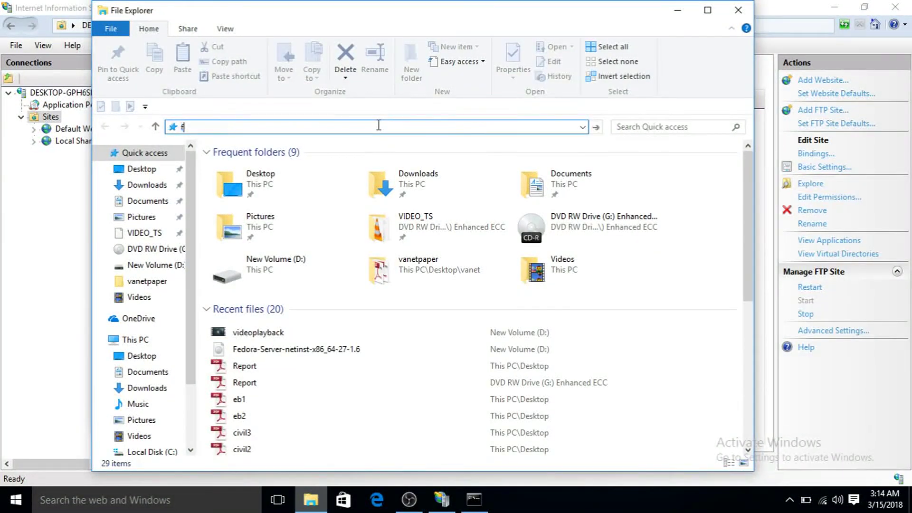
{"action": "type", "text": "tp:"}
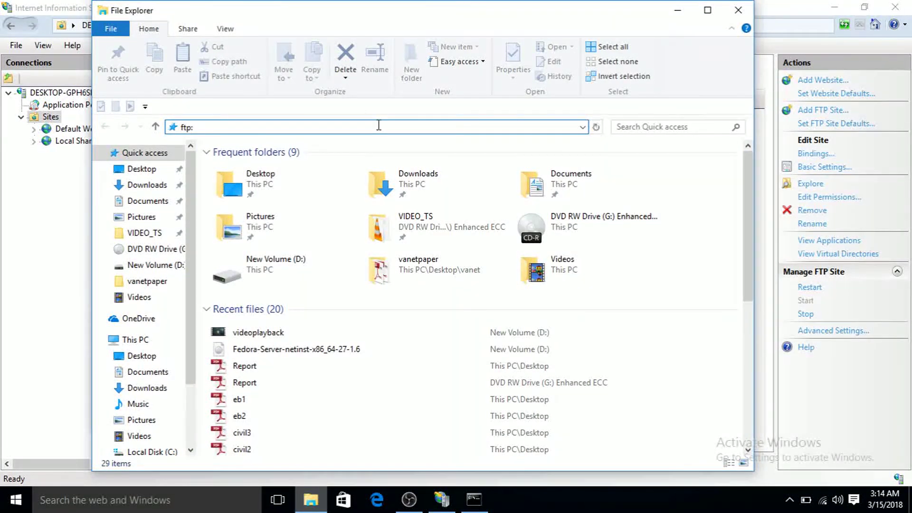
{"action": "type", "text": "//"}
{"action": "type", "text": "92"}
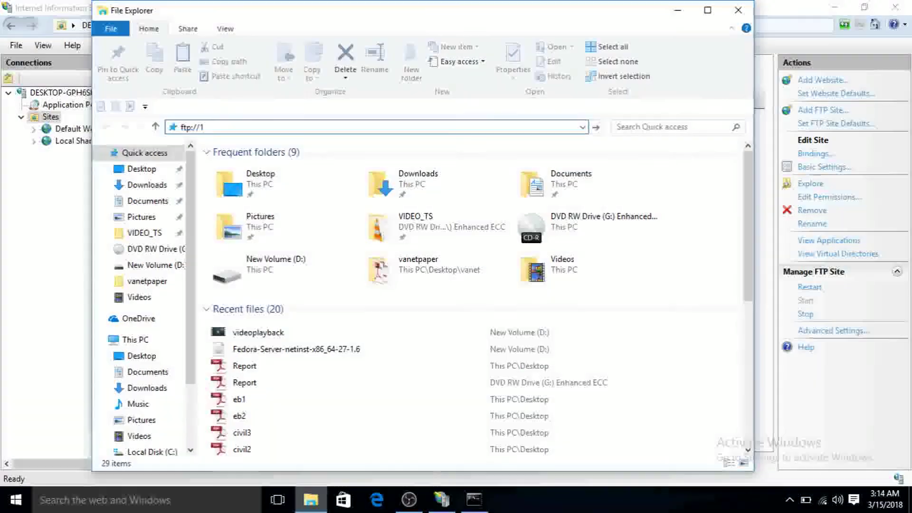
{"action": "type", "text": "92.168"}
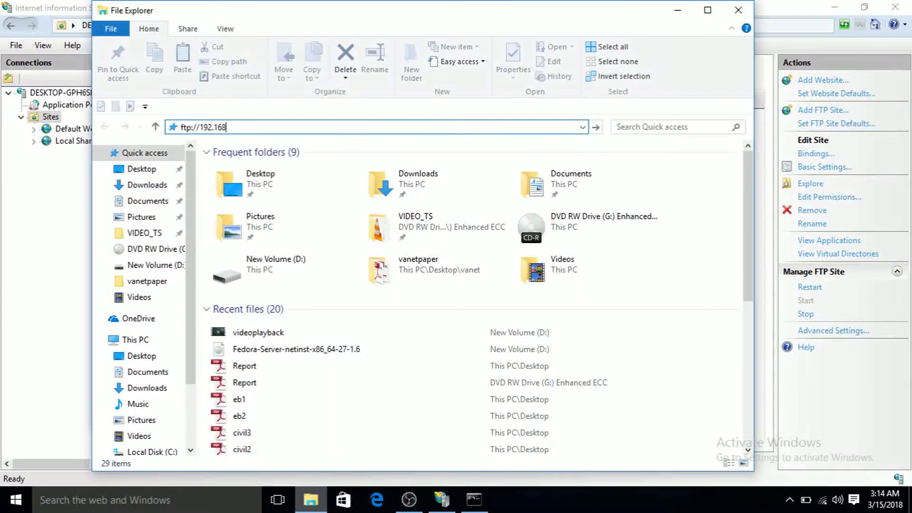
{"action": "type", "text": ".173"}
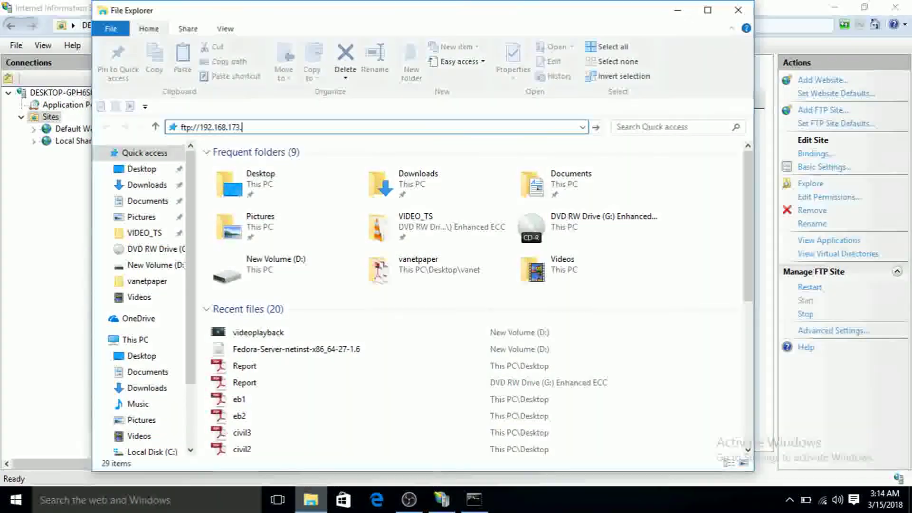
{"action": "type", "text": ".1"}
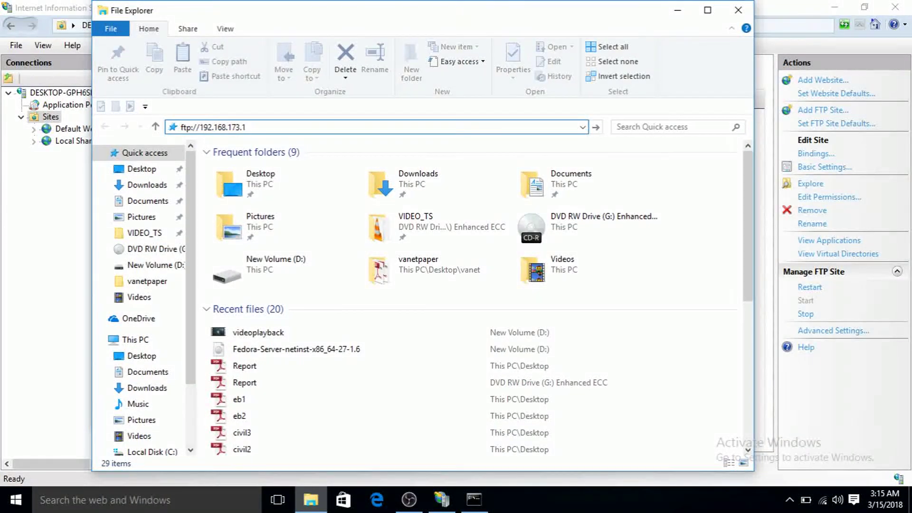
{"action": "key", "text": "Return"}
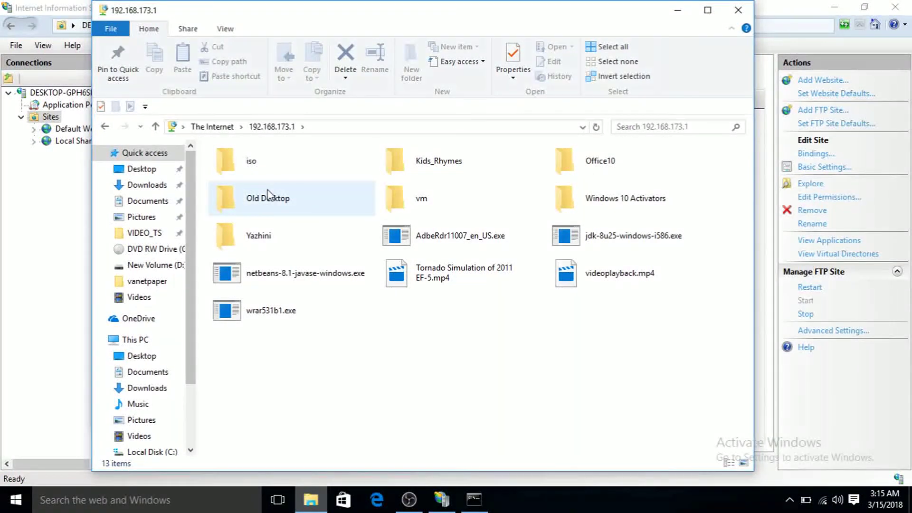
Open drive D: in a second File Explorer window and compare its contents with the FTP site's listing.
{"action": "key", "text": "super+e"}
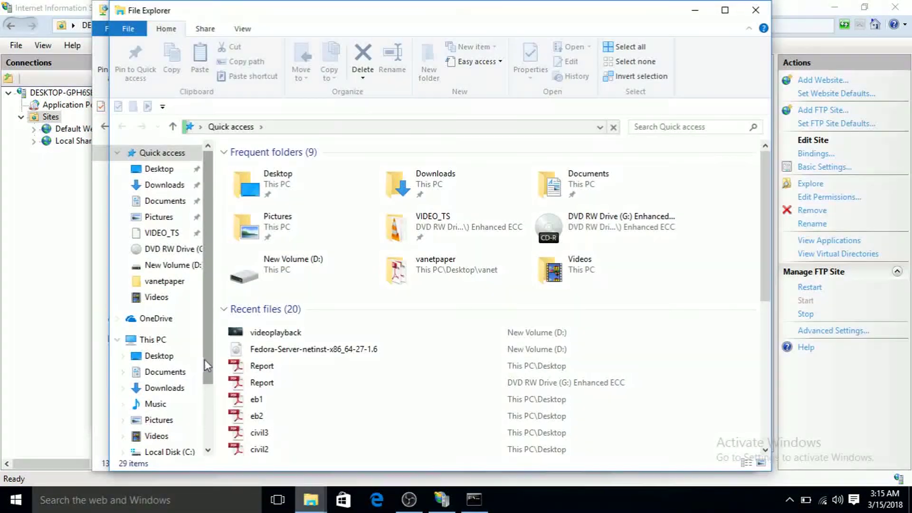
{"action": "left_click_drag", "start_coordinate": [204, 360], "coordinate": [209, 389]}
{"action": "left_click", "coordinate": [198, 431]}
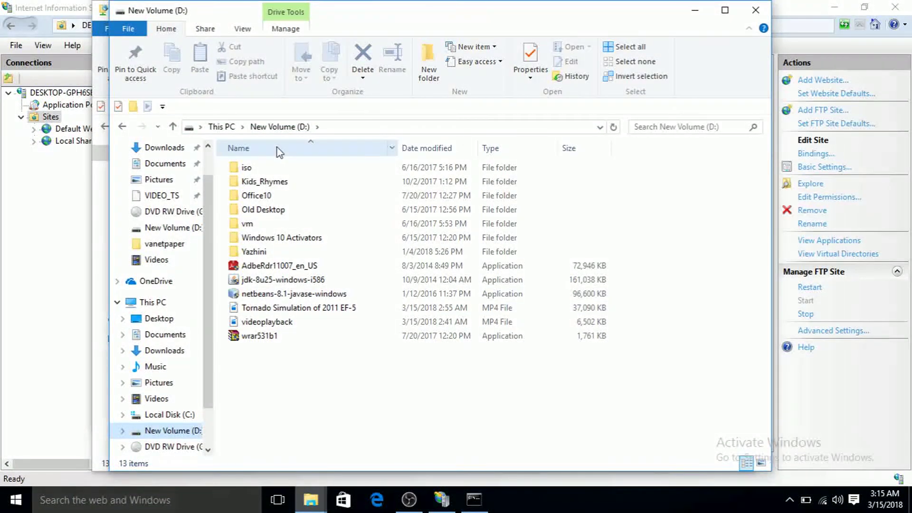
{"action": "left_click", "coordinate": [437, 209]}
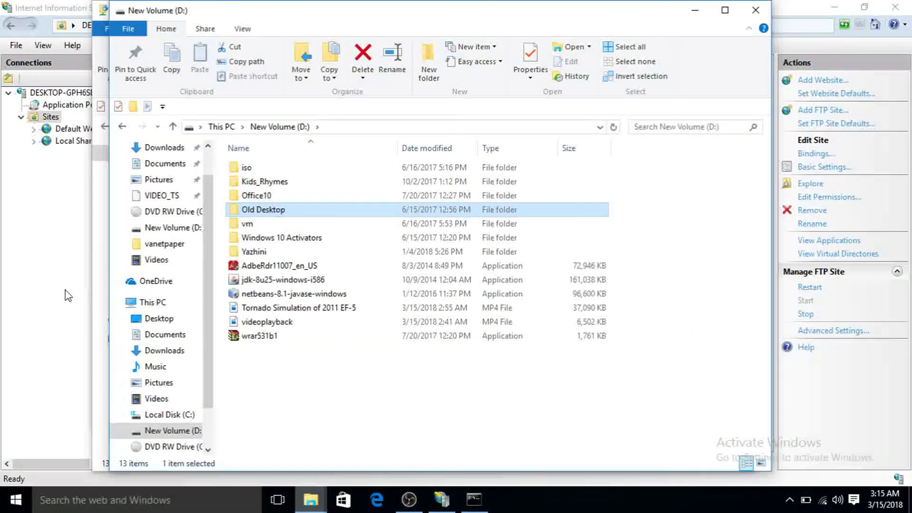
{"action": "left_click", "coordinate": [90, 271]}
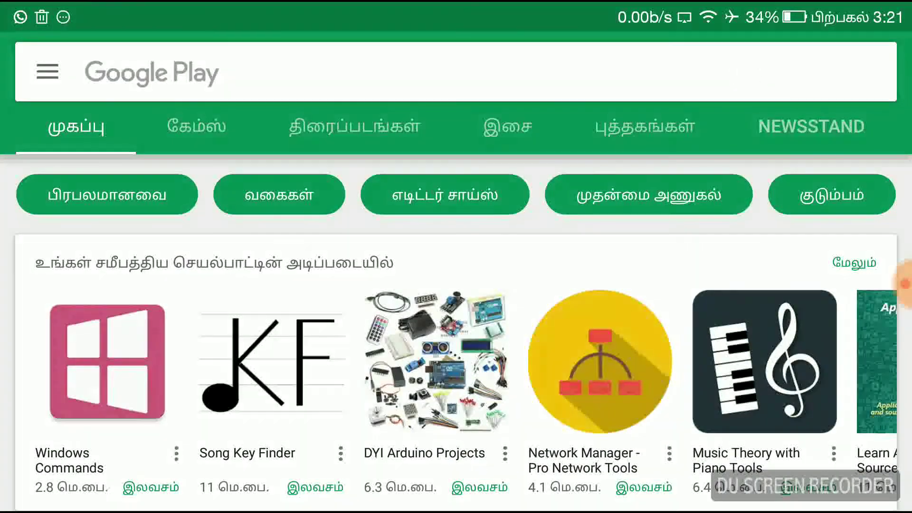
Switch to Google Play on the phone, search for "xplore", and open the X-plore File Manager page.
{"action": "left_click", "coordinate": [747, 72]}
{"action": "left_click", "coordinate": [117, 139]}
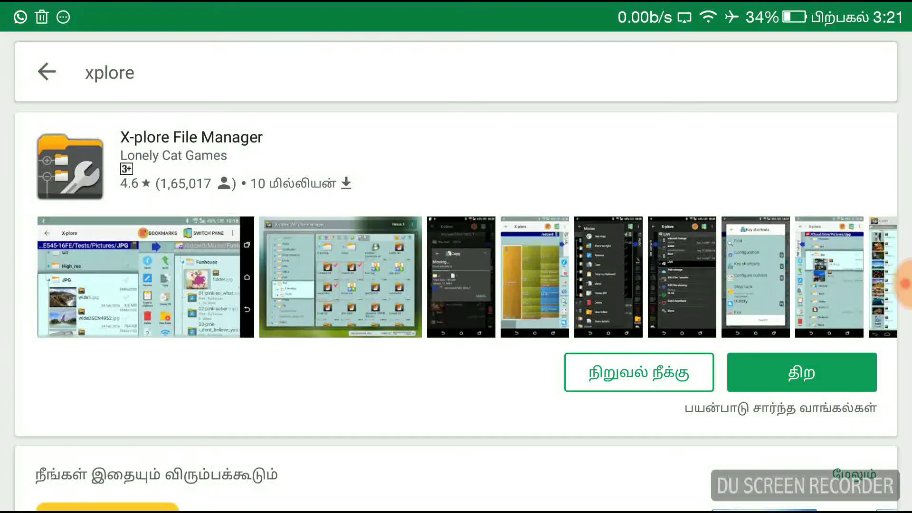
{"action": "left_click", "coordinate": [623, 148]}
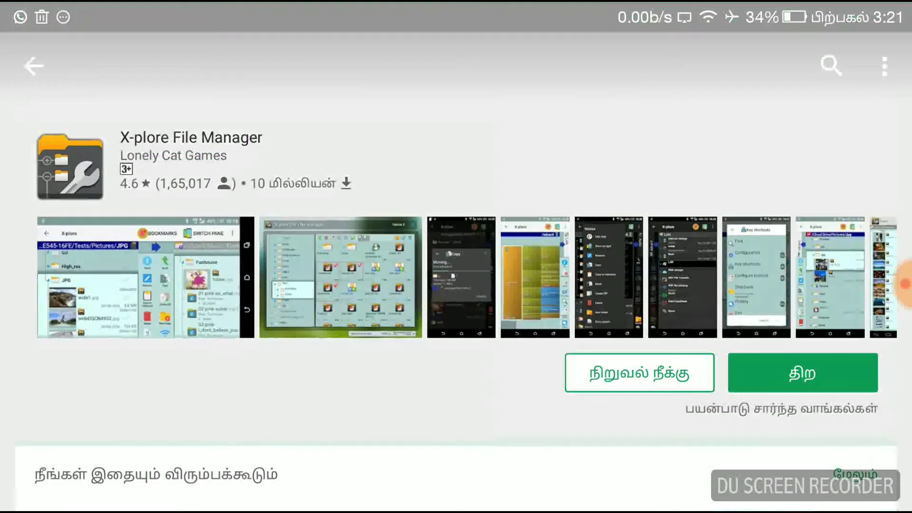
Look through the X-plore File Manager store page, including its description, preview images and review section.
{"action": "scroll", "coordinate": [578, 186], "scroll_direction": "down", "scroll_amount": 3}
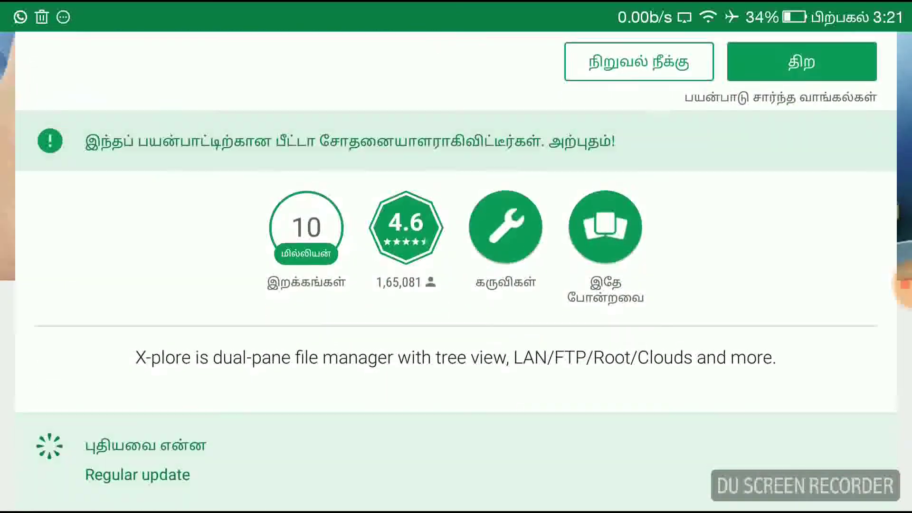
{"action": "scroll", "coordinate": [750, 62], "scroll_direction": "down", "scroll_amount": 5}
{"action": "scroll", "coordinate": [527, 271], "scroll_direction": "down", "scroll_amount": 5}
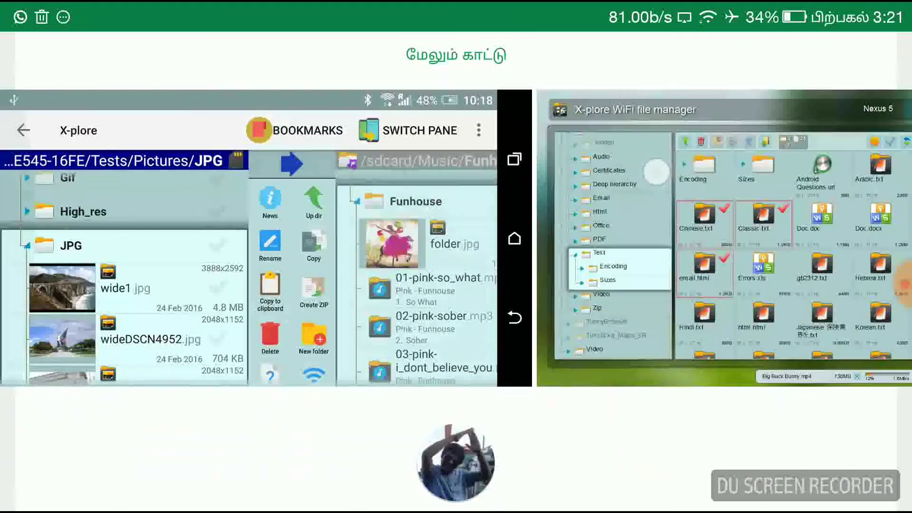
{"action": "scroll", "coordinate": [630, 198], "scroll_direction": "down", "scroll_amount": 3}
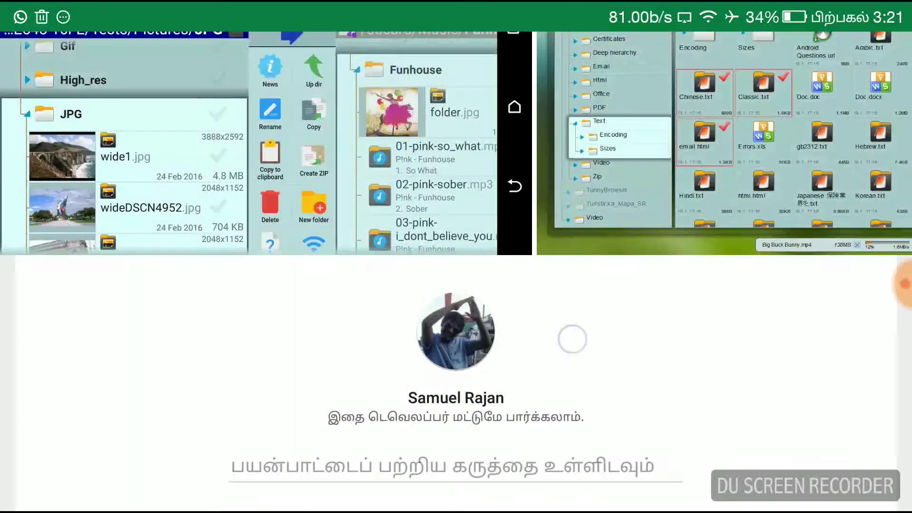
{"action": "scroll", "coordinate": [572, 338], "scroll_direction": "down", "scroll_amount": 2}
{"action": "scroll", "coordinate": [623, 171], "scroll_direction": "up", "scroll_amount": 15}
{"action": "scroll", "coordinate": [499, 237], "scroll_direction": "up", "scroll_amount": 3}
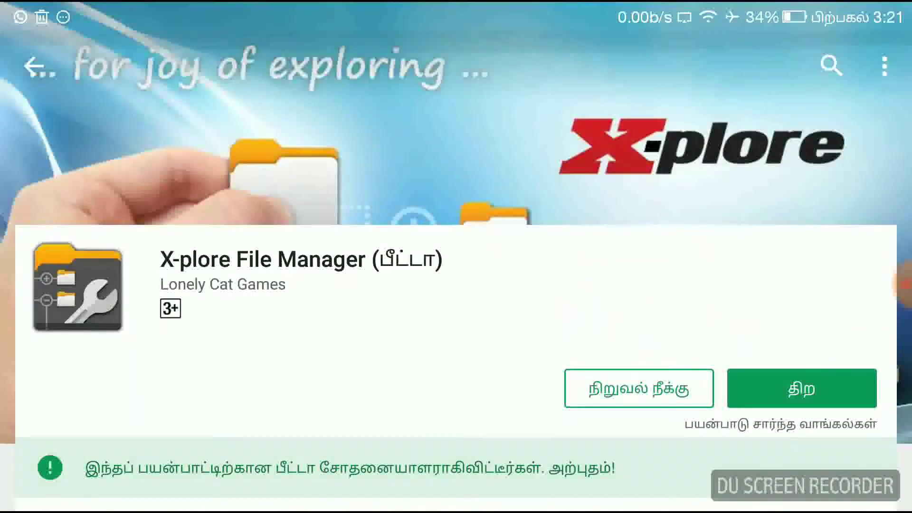
{"action": "scroll", "coordinate": [519, 236], "scroll_direction": "down", "scroll_amount": 5}
{"action": "scroll", "coordinate": [519, 236], "scroll_direction": "up", "scroll_amount": 10}
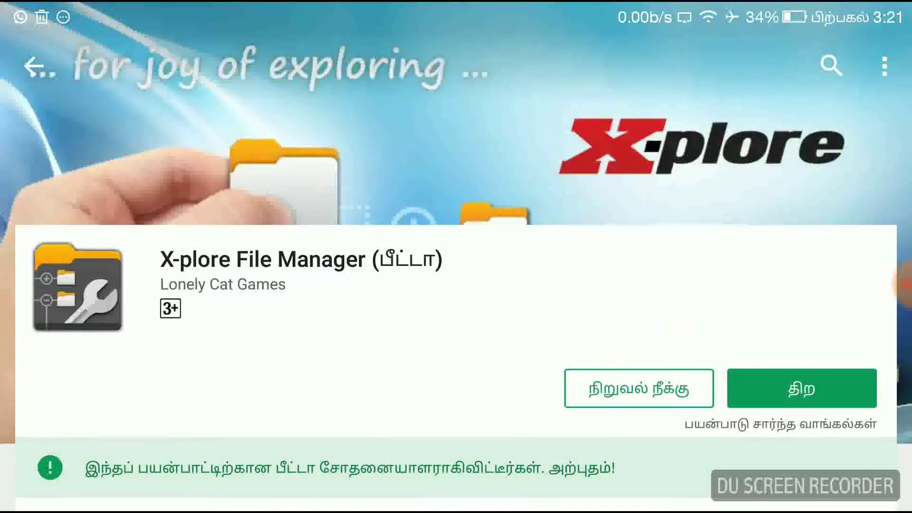
Launch X-plore File Manager and expand the FTP entry in the second pane.
{"action": "left_click", "coordinate": [814, 394]}
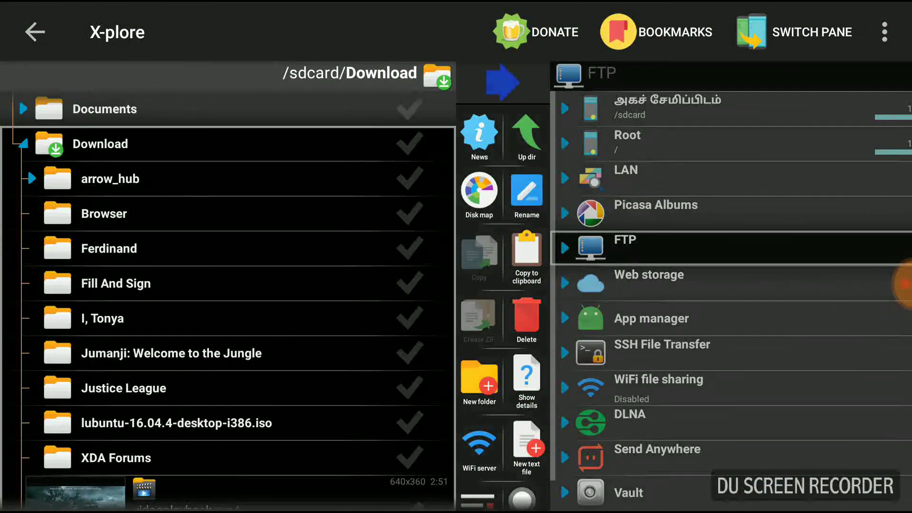
{"action": "scroll", "coordinate": [263, 326], "scroll_direction": "up", "scroll_amount": 8}
{"action": "scroll", "coordinate": [194, 268], "scroll_direction": "down", "scroll_amount": 15}
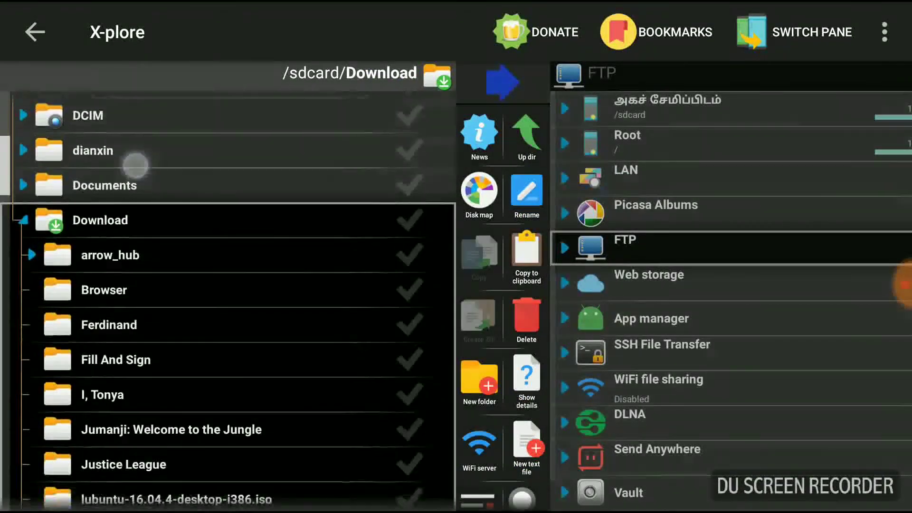
{"action": "left_click", "coordinate": [733, 201]}
{"action": "left_click", "coordinate": [666, 249]}
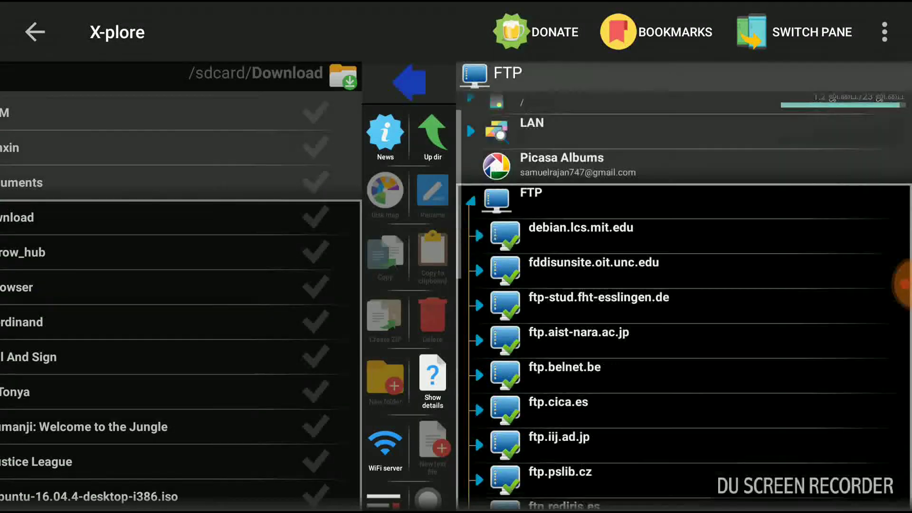
Open the form for adding a new server at the end of the FTP server list.
{"action": "scroll", "coordinate": [621, 386], "scroll_direction": "down", "scroll_amount": 10}
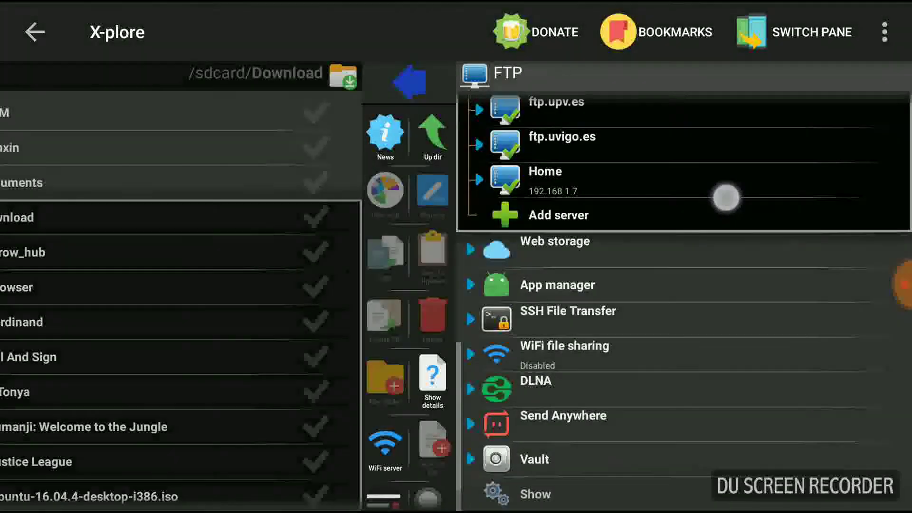
{"action": "left_click", "coordinate": [707, 203]}
{"action": "left_click", "coordinate": [704, 264]}
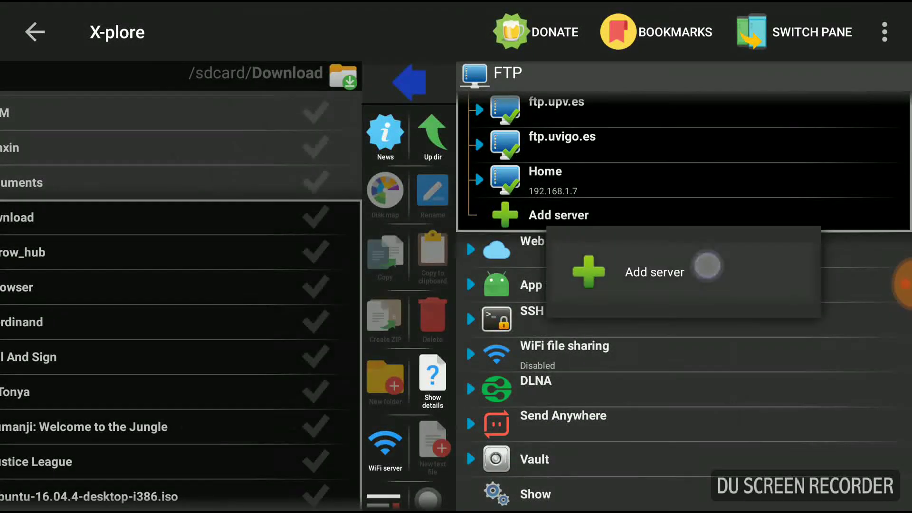
{"action": "left_click", "coordinate": [262, 287]}
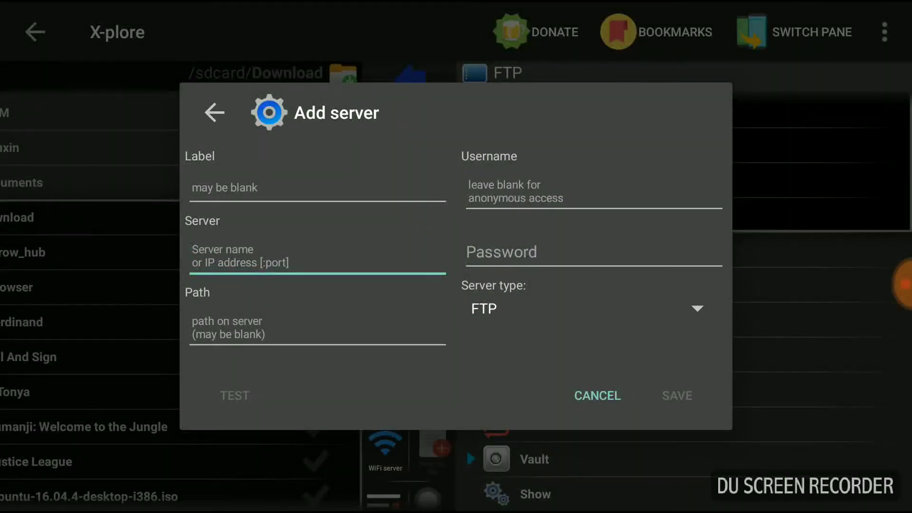
Enter 192.168.173.1 as the new FTP server's address and move on to the path on the server.
{"action": "left_click", "coordinate": [247, 223]}
{"action": "left_click", "coordinate": [241, 242]}
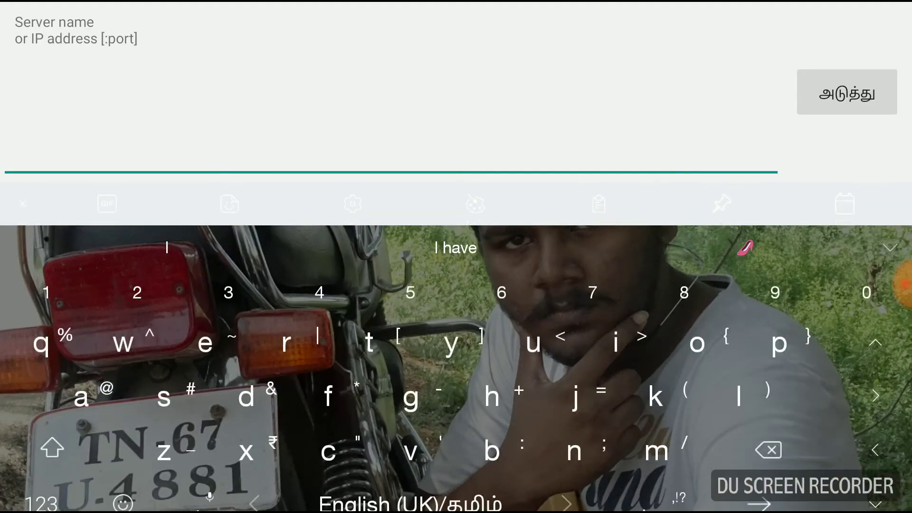
{"action": "type", "text": "192."}
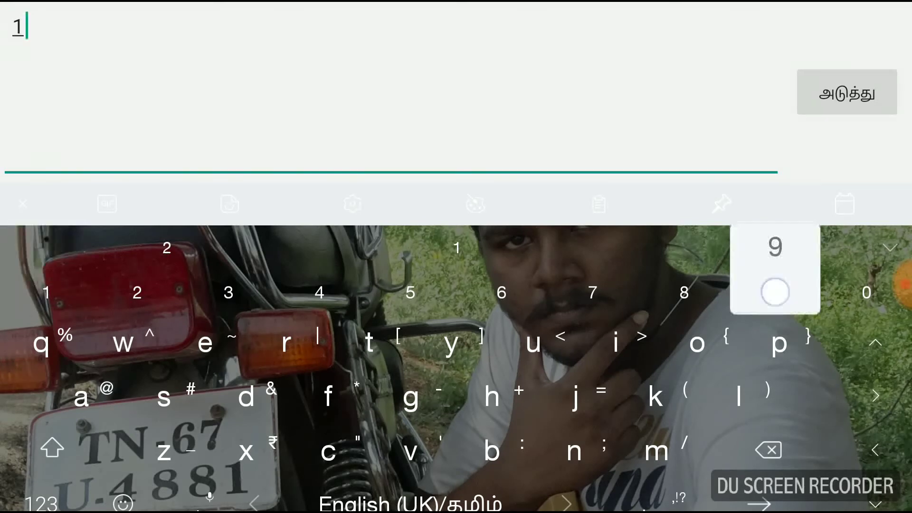
{"action": "type", "text": "16"}
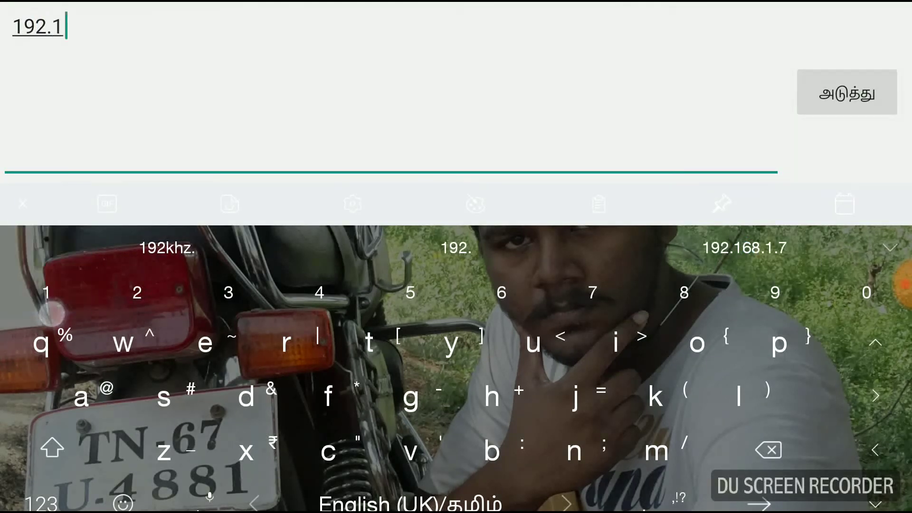
{"action": "type", "text": "8"}
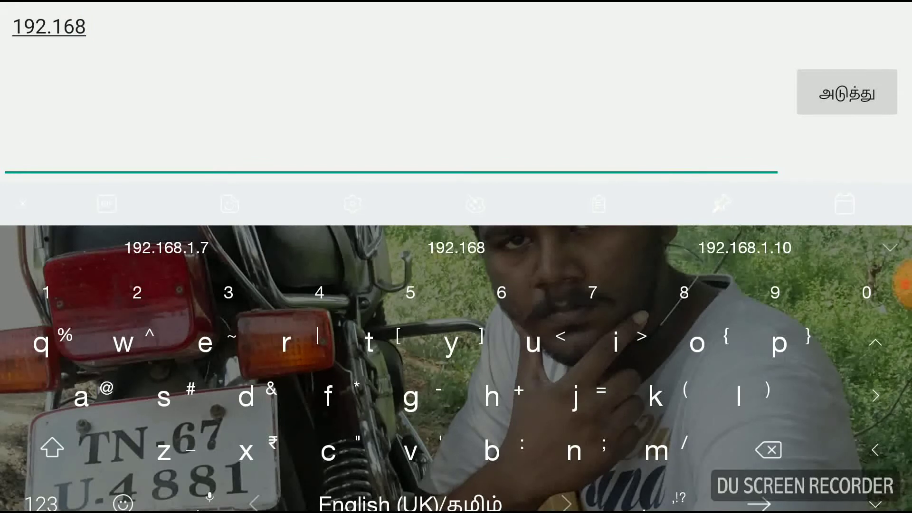
{"action": "type", "text": ".17e"}
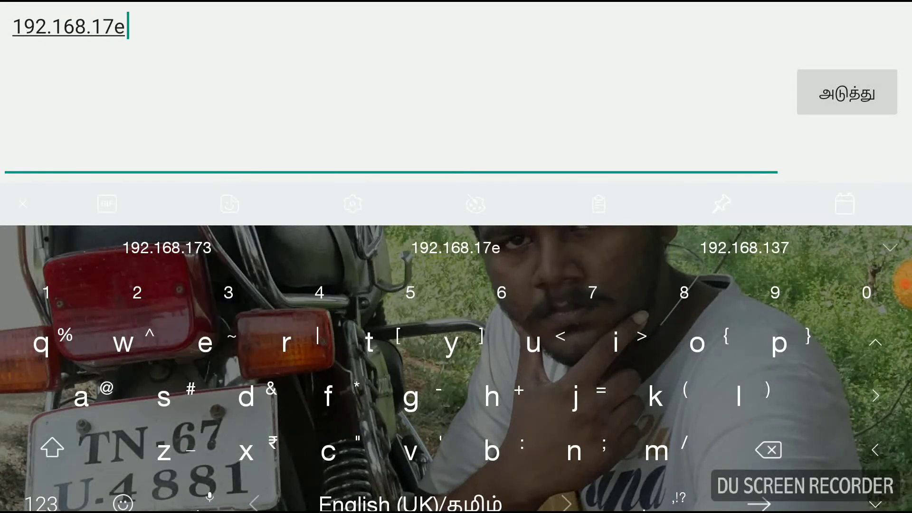
{"action": "key", "text": "BackSpace"}
{"action": "type", "text": "3"}
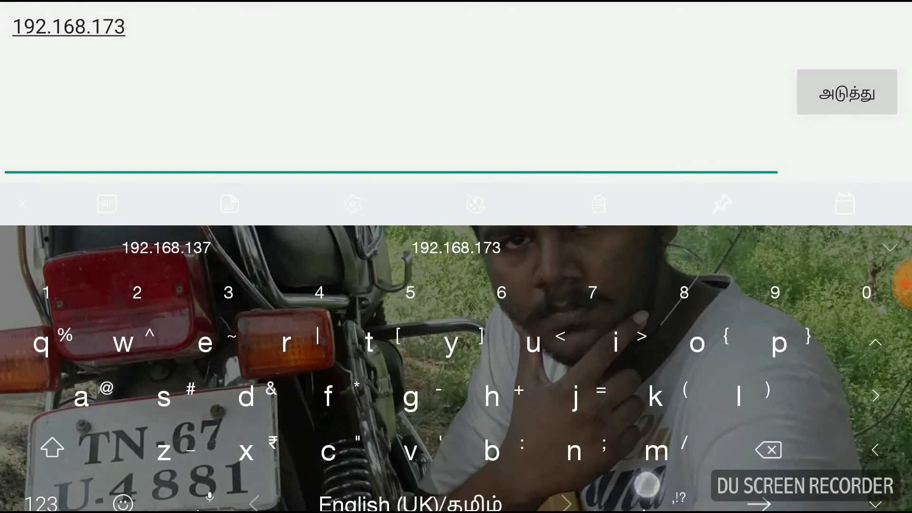
{"action": "type", "text": ".1"}
{"action": "left_click", "coordinate": [848, 92]}
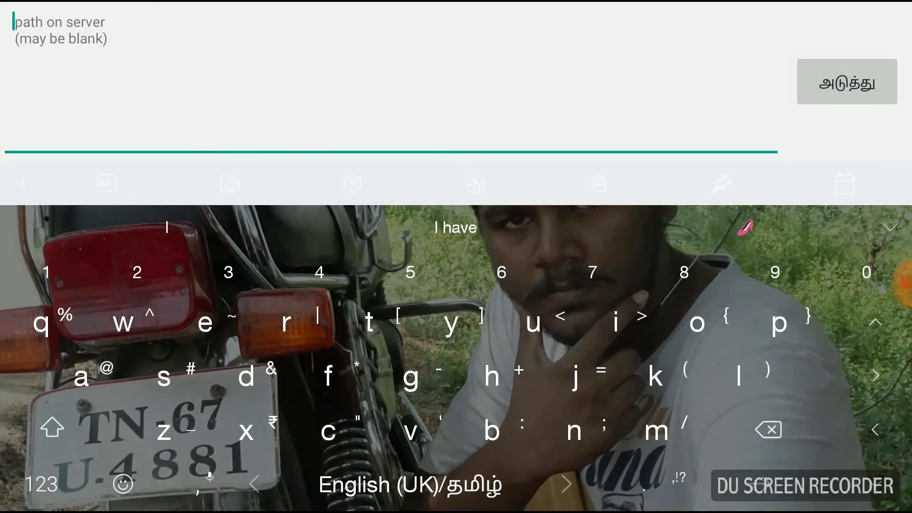
Leave the path on the server blank and label the new server "FTP tutorial".
{"action": "key", "text": "Escape"}
{"action": "left_click", "coordinate": [253, 179]}
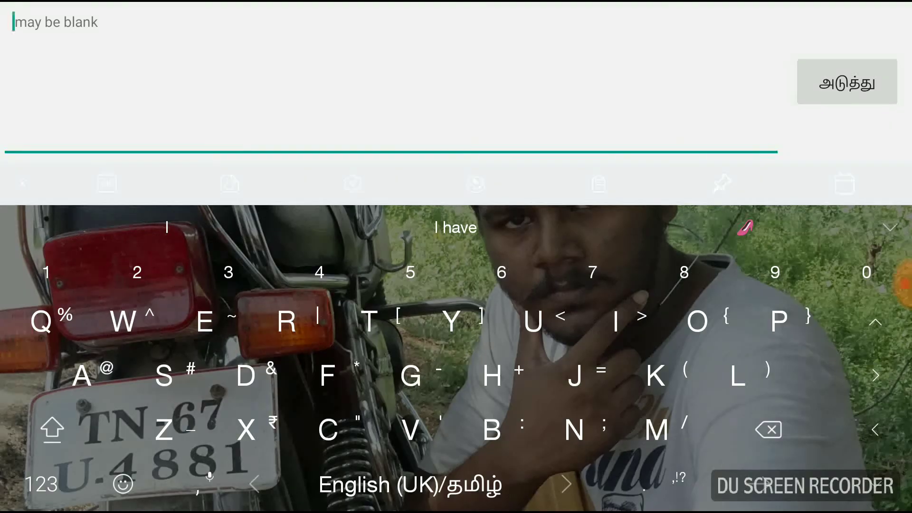
{"action": "type", "text": "F"}
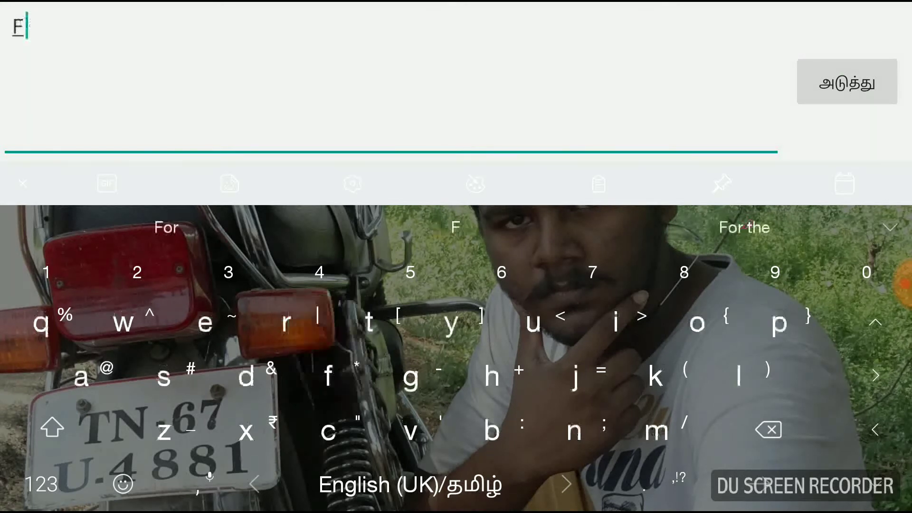
{"action": "type", "text": "TP"}
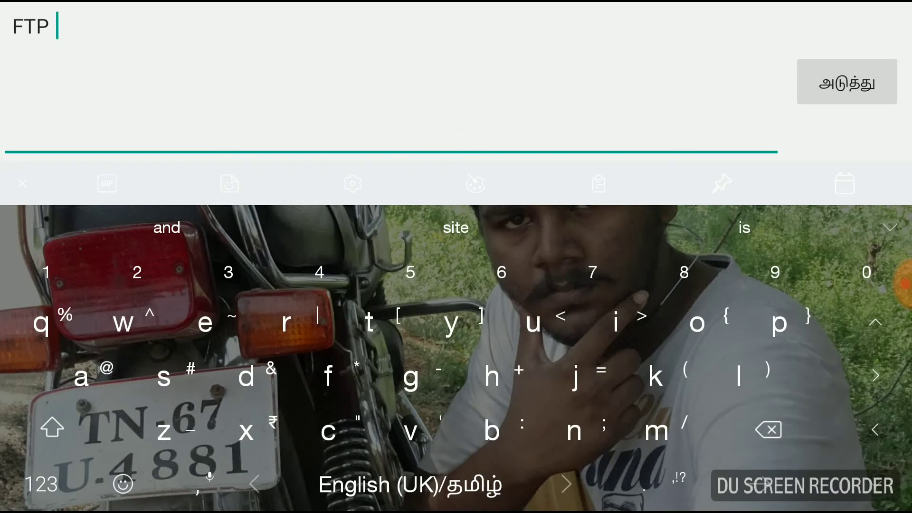
{"action": "type", "text": " tut"}
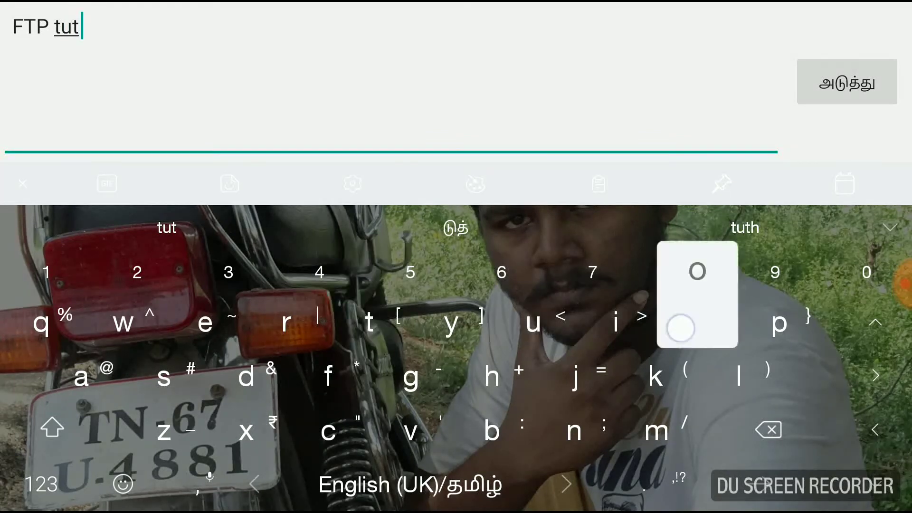
{"action": "type", "text": "oria"}
{"action": "left_click", "coordinate": [456, 227]}
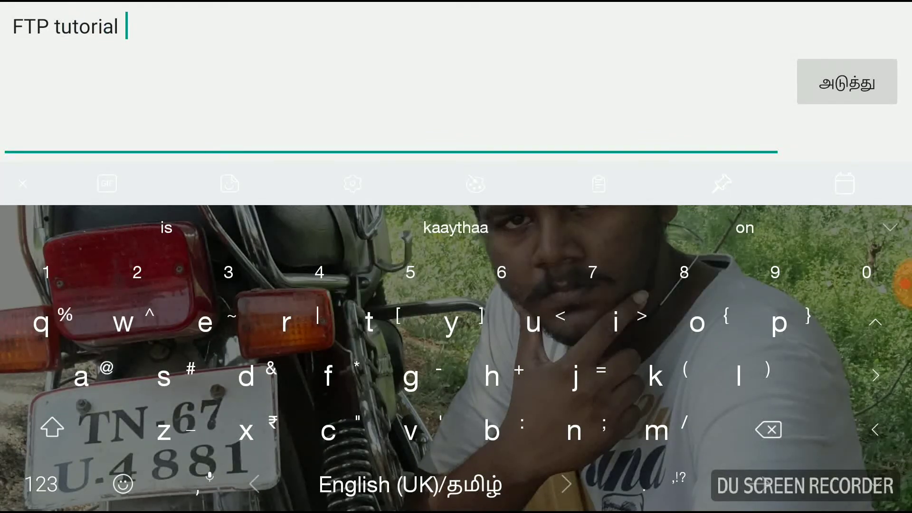
{"action": "key", "text": "BackSpace"}
{"action": "left_click", "coordinate": [843, 82]}
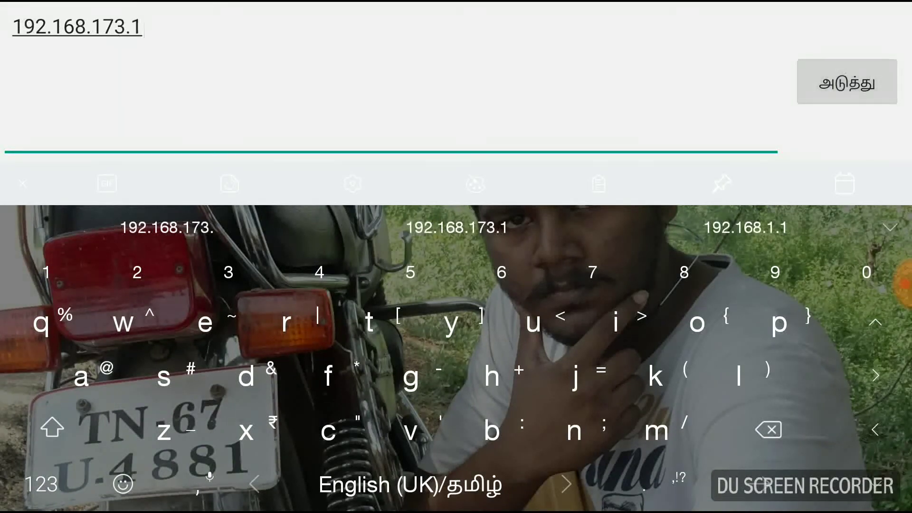
Save the new server without a username or password and expand FTP tutorial in the FTP list.
{"action": "key", "text": "Escape"}
{"action": "left_click", "coordinate": [682, 385]}
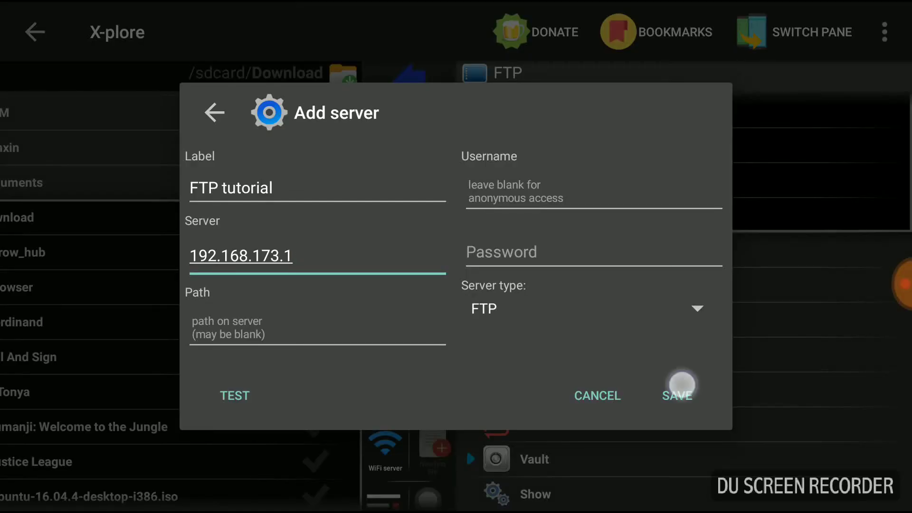
{"action": "left_click_drag", "start_coordinate": [703, 206], "coordinate": [776, 186]}
{"action": "left_click", "coordinate": [684, 191]}
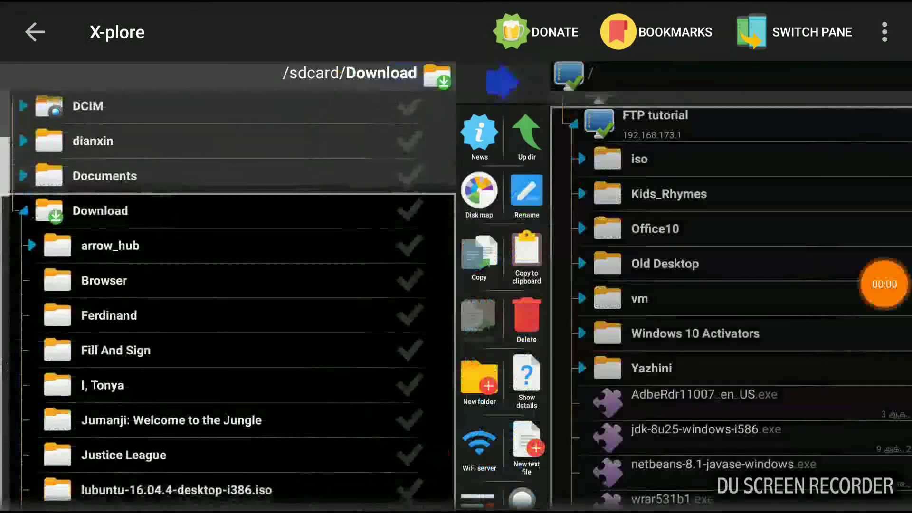
Copy "Tornado Simulation of 2011 EF-5.mp4" from the phone's Download folder to the root of the FTP tutorial server.
{"action": "left_click_drag", "start_coordinate": [148, 315], "coordinate": [102, 146]}
{"action": "left_click_drag", "start_coordinate": [191, 321], "coordinate": [132, 189]}
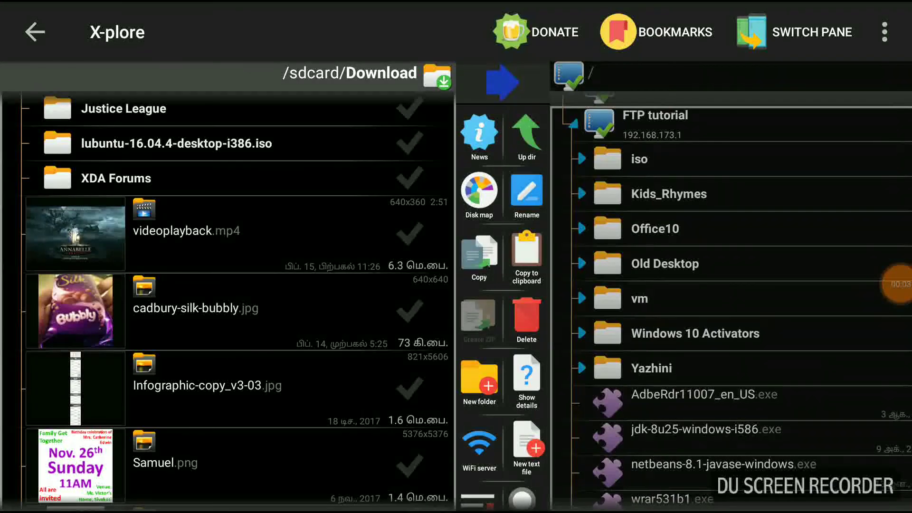
{"action": "left_click_drag", "start_coordinate": [227, 373], "coordinate": [188, 247]}
{"action": "left_click_drag", "start_coordinate": [214, 375], "coordinate": [142, 159]}
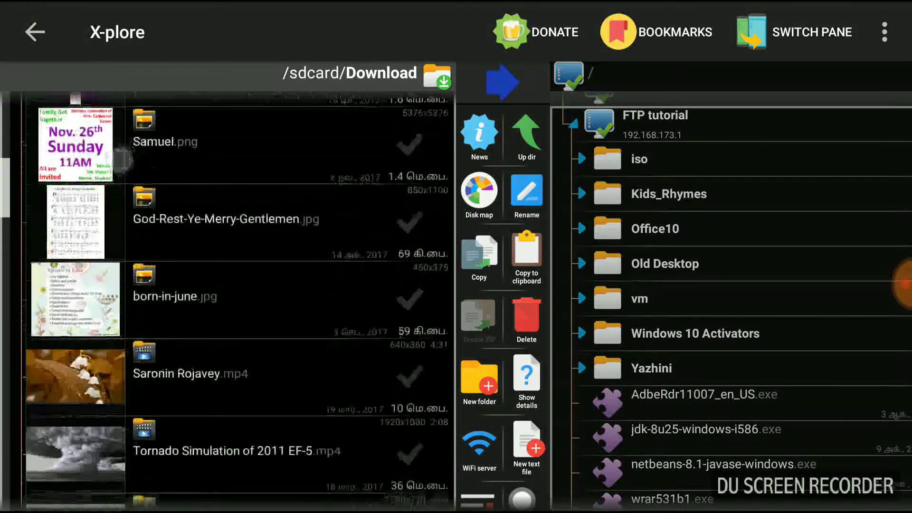
{"action": "left_click_drag", "start_coordinate": [204, 332], "coordinate": [142, 212]}
{"action": "left_click", "coordinate": [224, 338]}
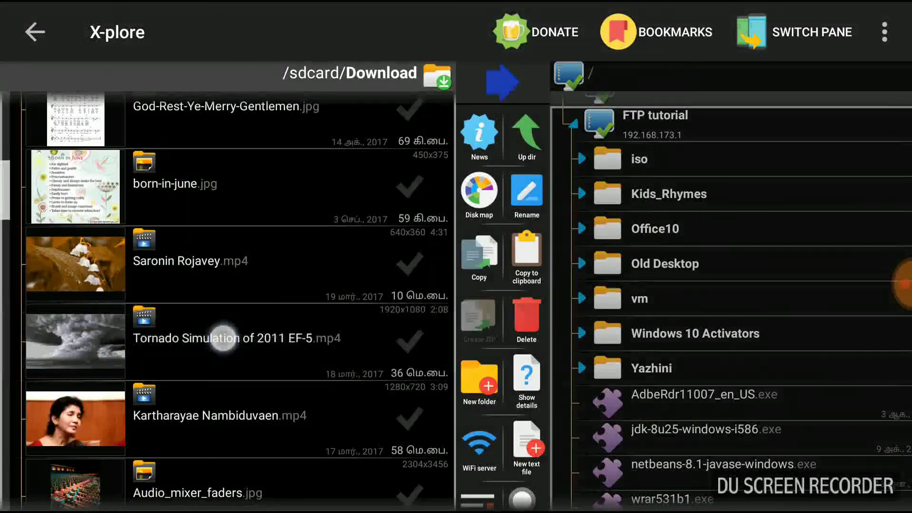
{"action": "left_click", "coordinate": [173, 179]}
{"action": "left_click", "coordinate": [677, 357]}
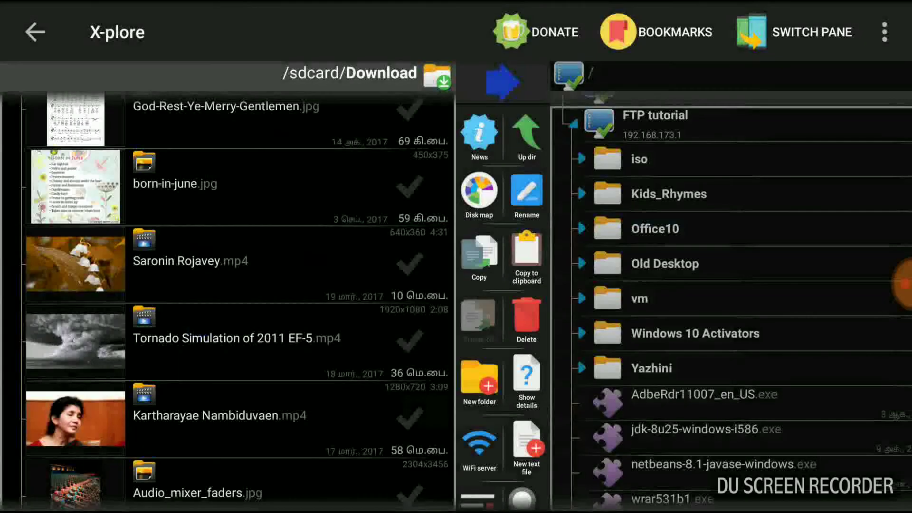
Play videoplayback.mp4 directly from the FTP tutorial server.
{"action": "left_click_drag", "start_coordinate": [699, 400], "coordinate": [828, 154]}
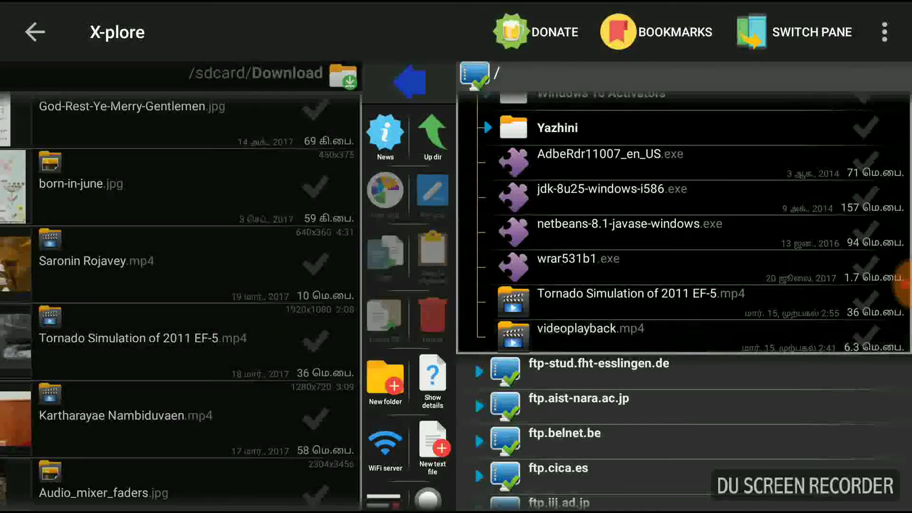
{"action": "left_click", "coordinate": [590, 333]}
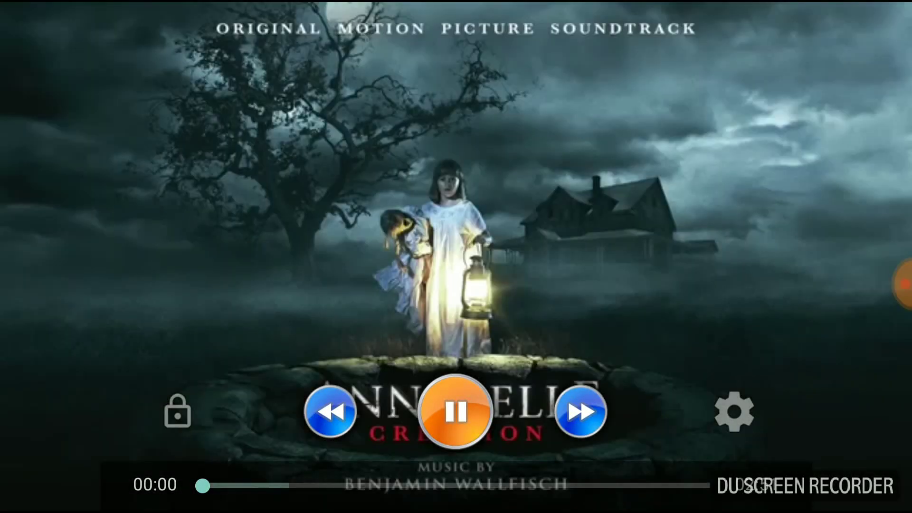